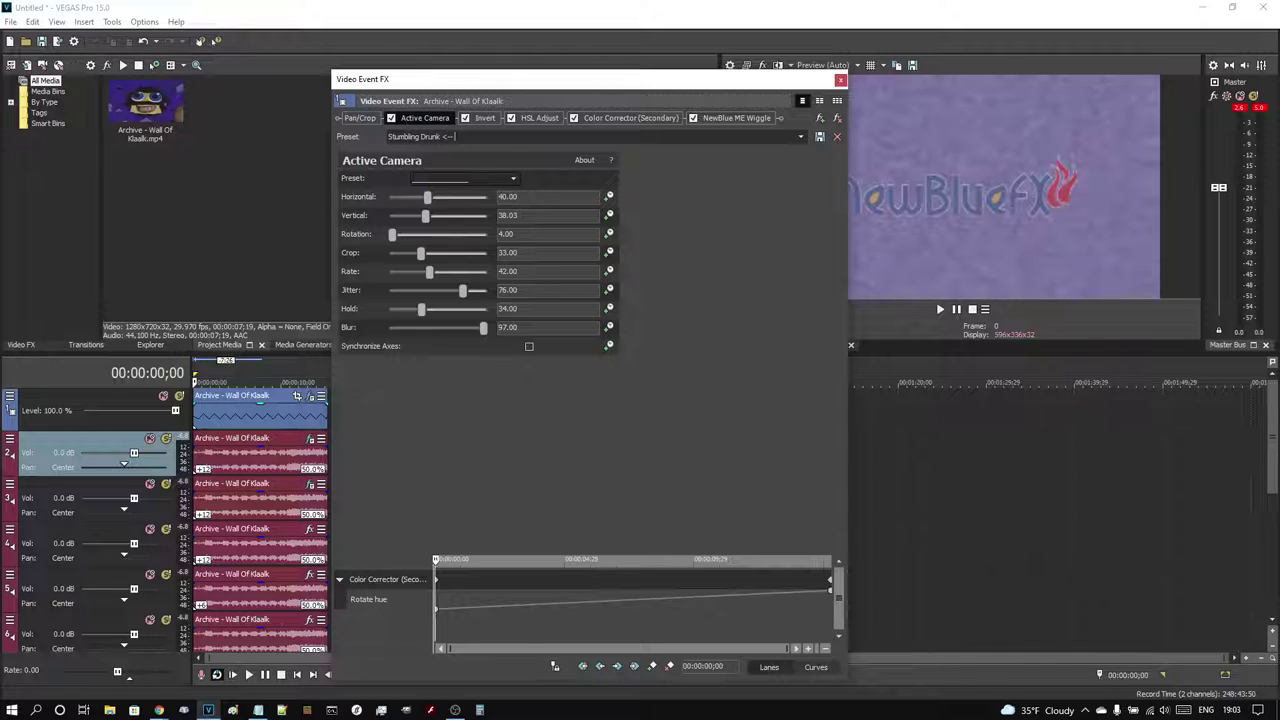
Extend the Active Camera preset name to read "Stumbling Drunk <-- NewBlue was the one who named this preset for this effect, not me!"
{"action": "type", "text": "NewBlue was the one who named this preset "}
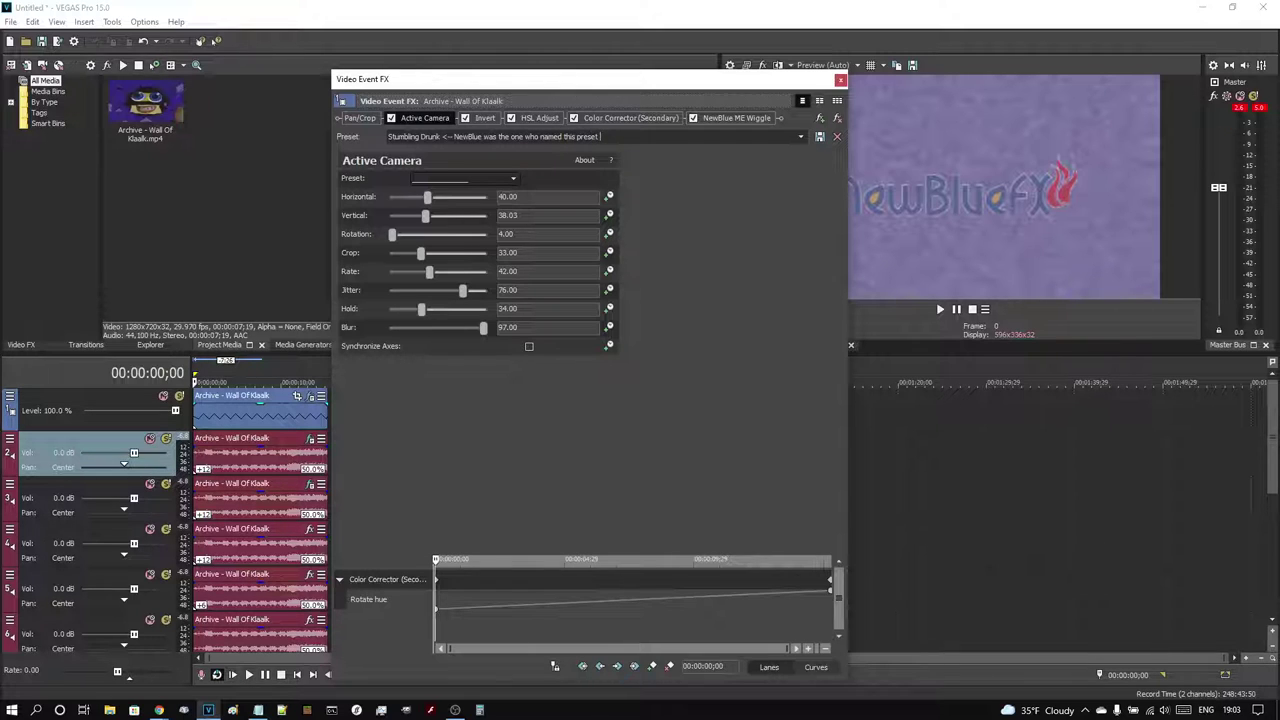
{"action": "type", "text": "for this effect, not me!"}
Review the video event's Invert, HSL Adjust, Color Corrector (Secondary) and Wiggle settings, including the Rotate hue value at the last keyframe
{"action": "left_click", "coordinate": [485, 118]}
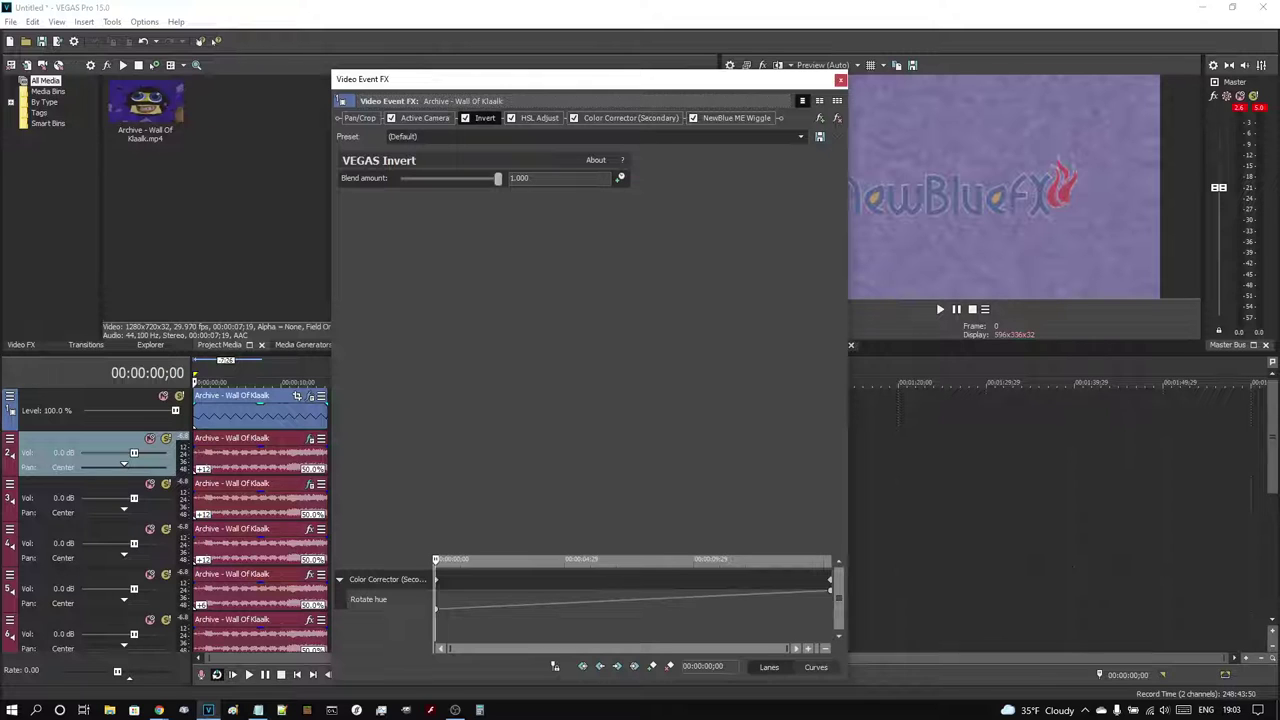
{"action": "left_click", "coordinate": [539, 118]}
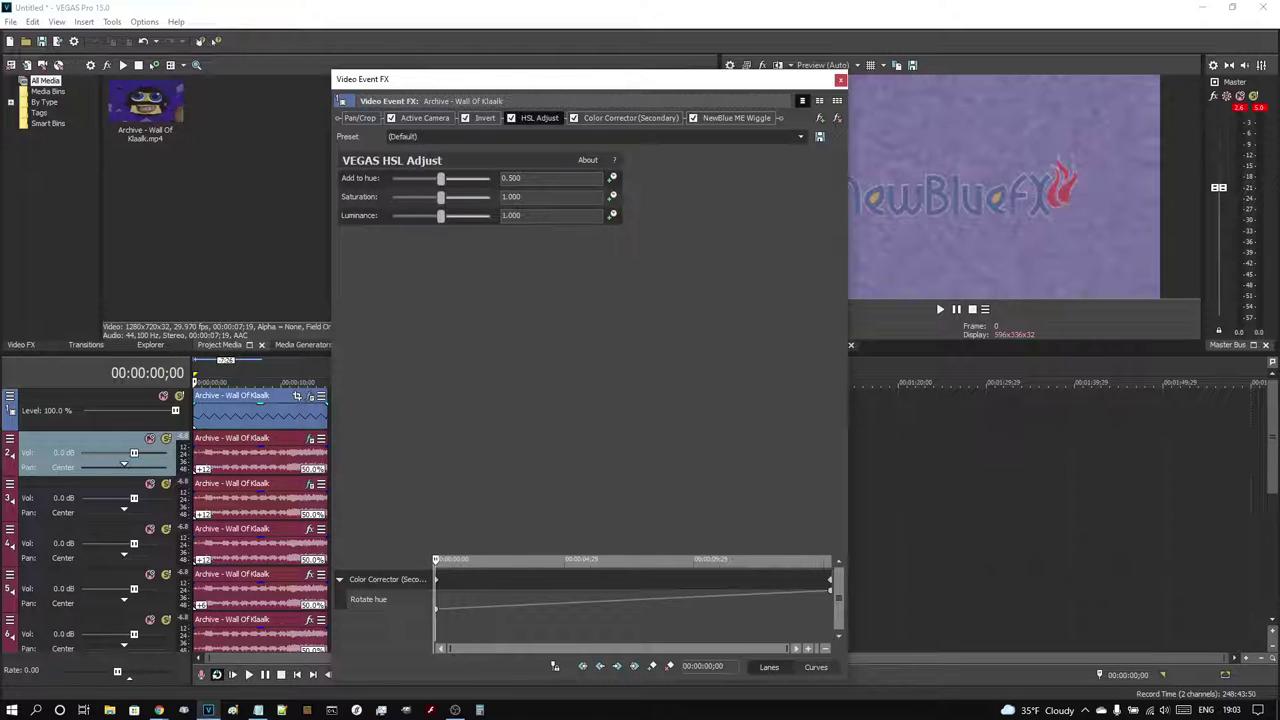
{"action": "left_click", "coordinate": [630, 118]}
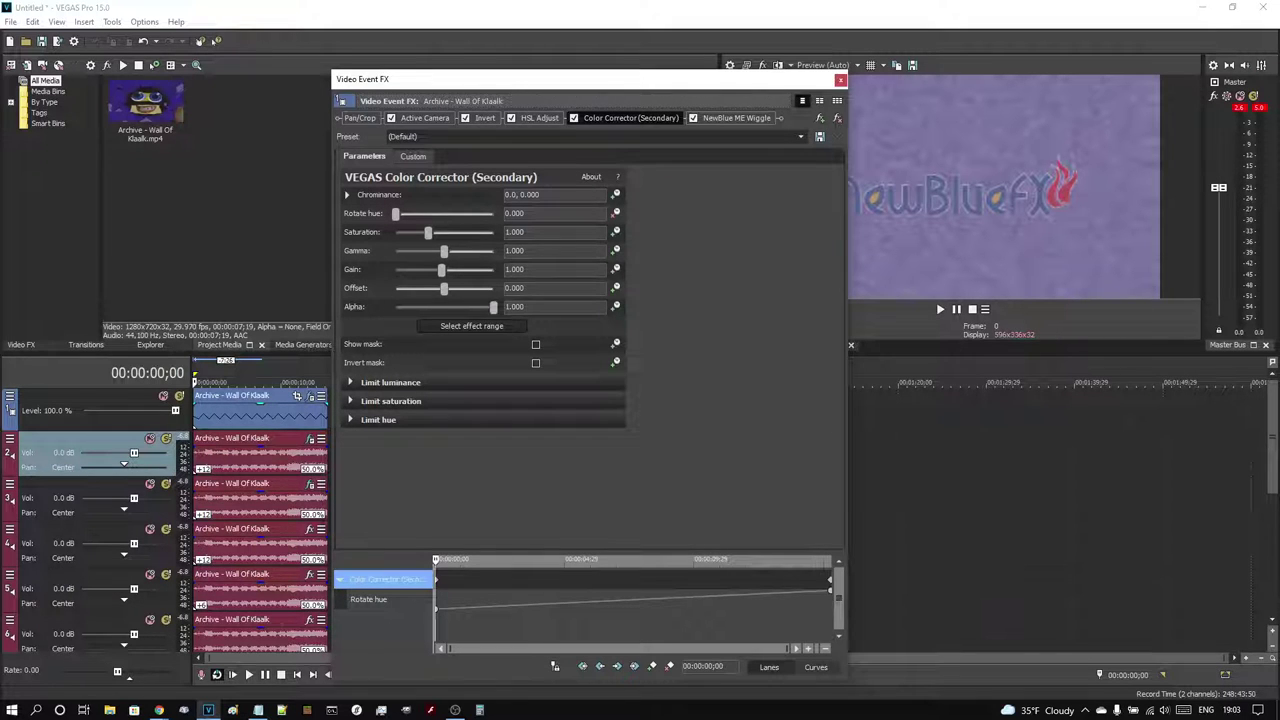
{"action": "left_click_drag", "start_coordinate": [436, 612], "coordinate": [830, 612]}
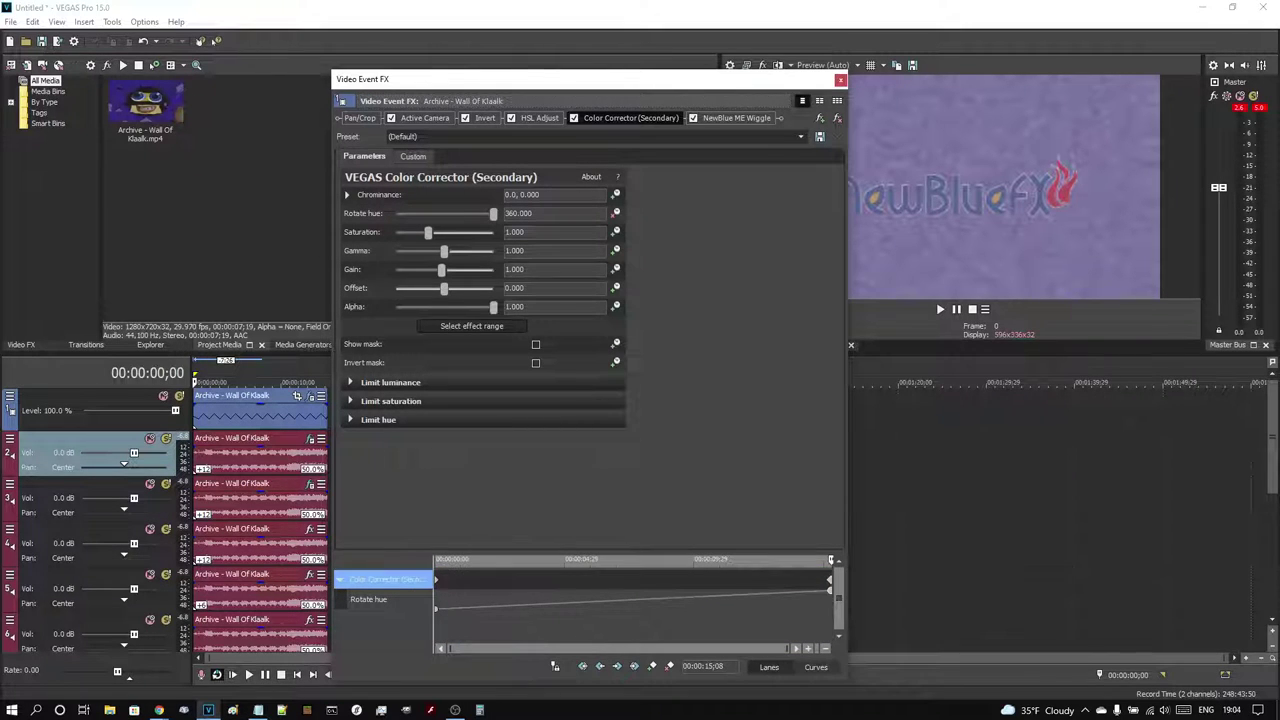
{"action": "left_click", "coordinate": [735, 118]}
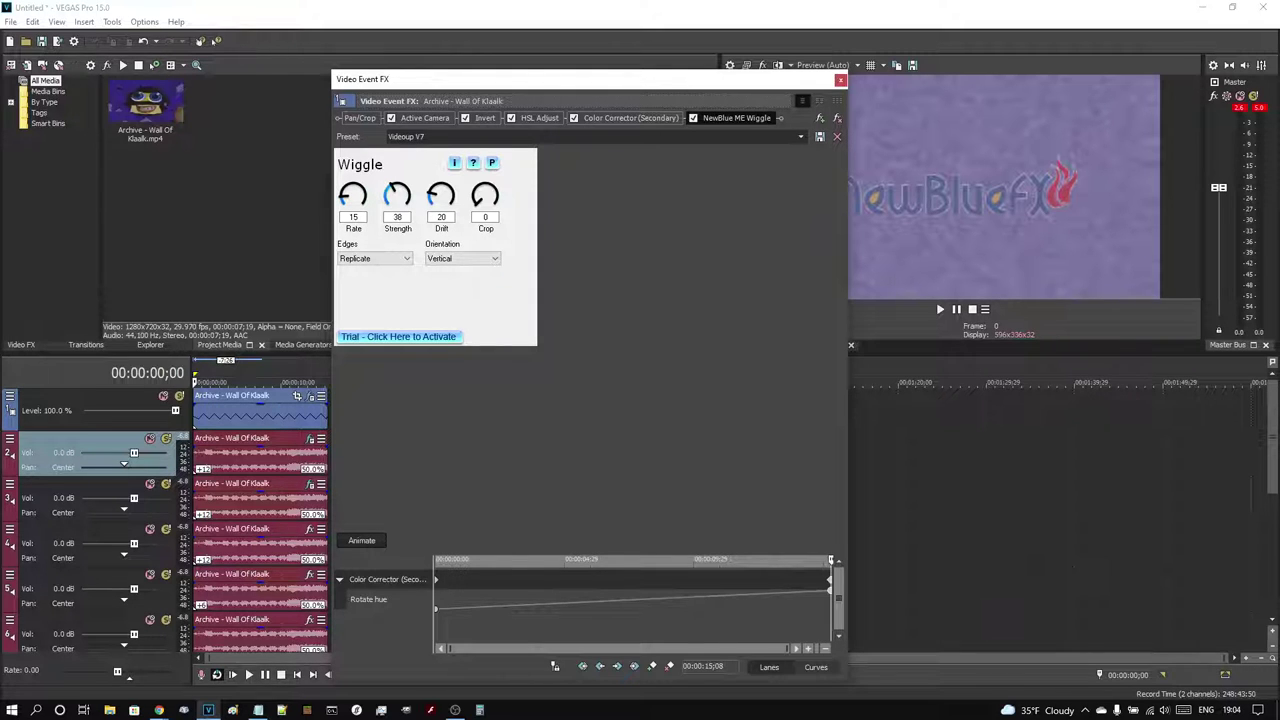
{"action": "left_click", "coordinate": [840, 79]}
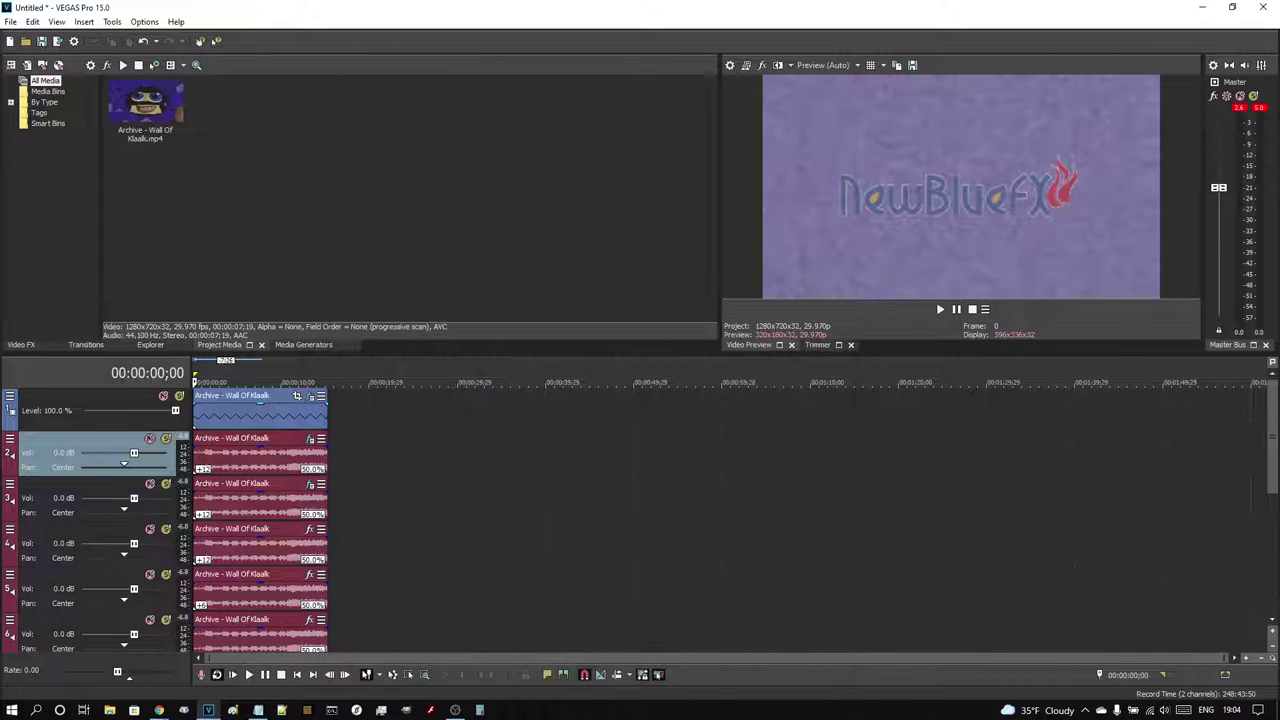
Check the switches and playback rate in the video event's properties
{"action": "right_click", "coordinate": [315, 410]}
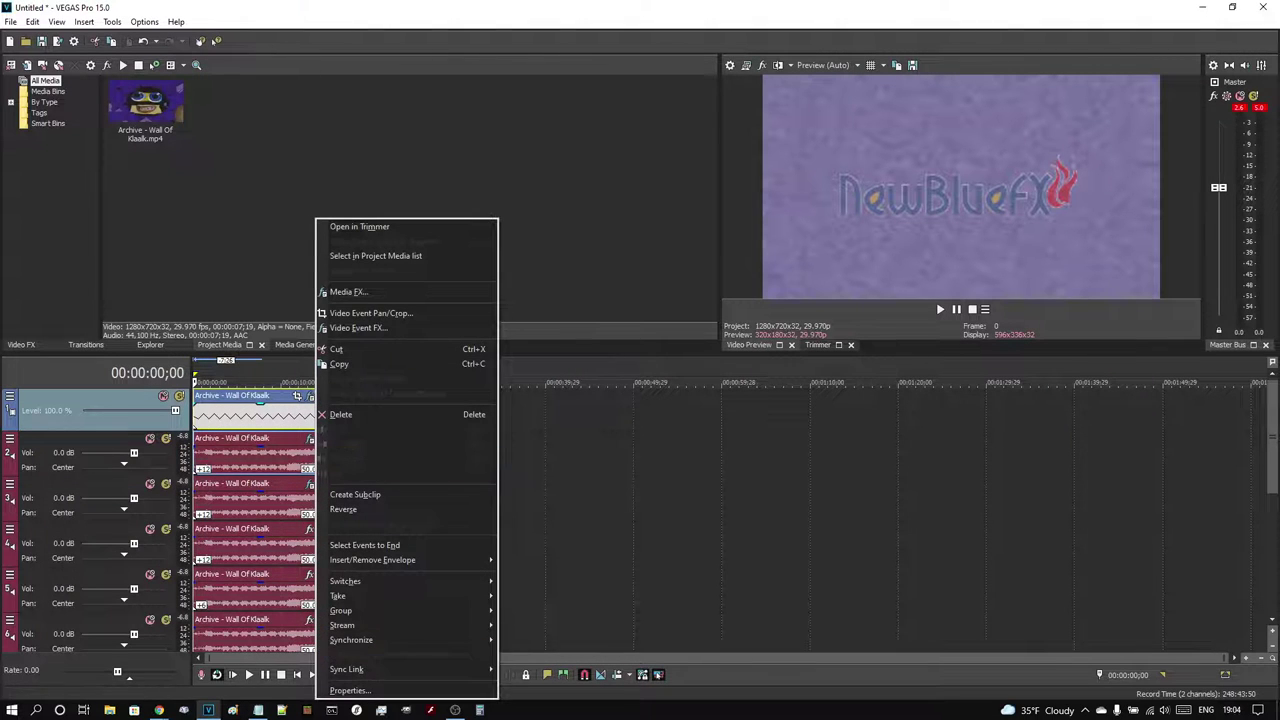
{"action": "left_click", "coordinate": [350, 690]}
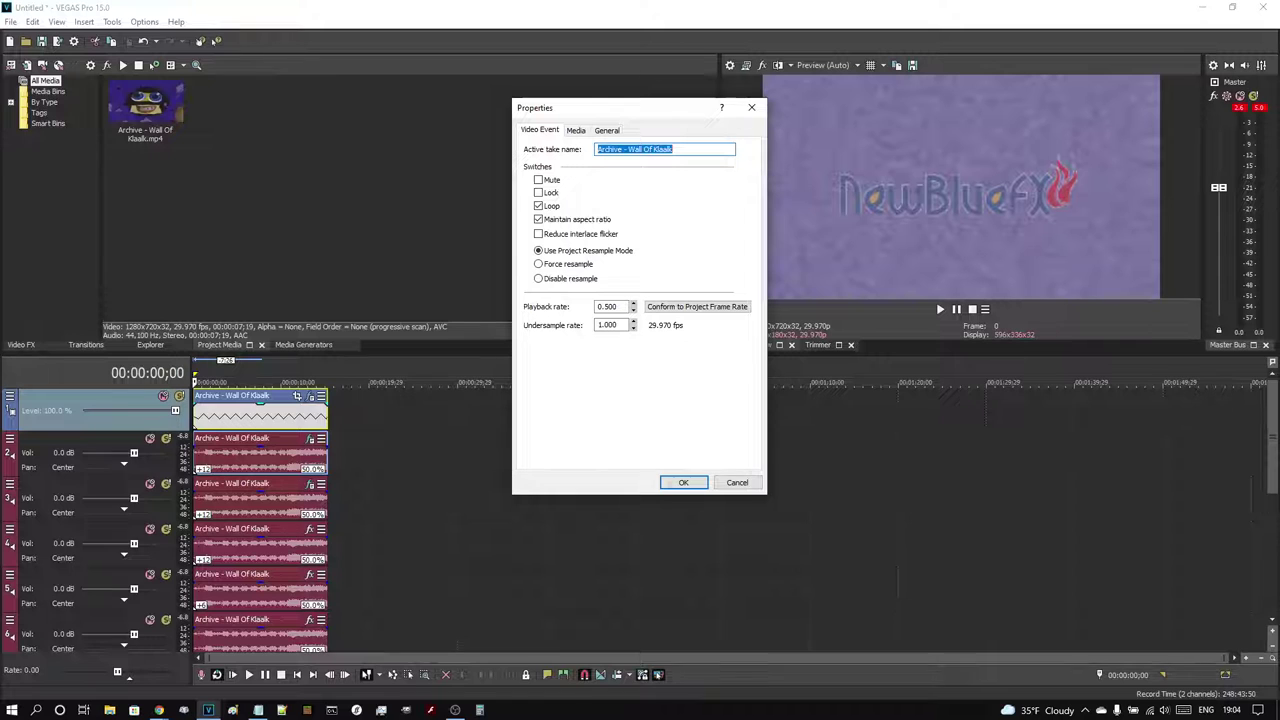
{"action": "left_click", "coordinate": [737, 482]}
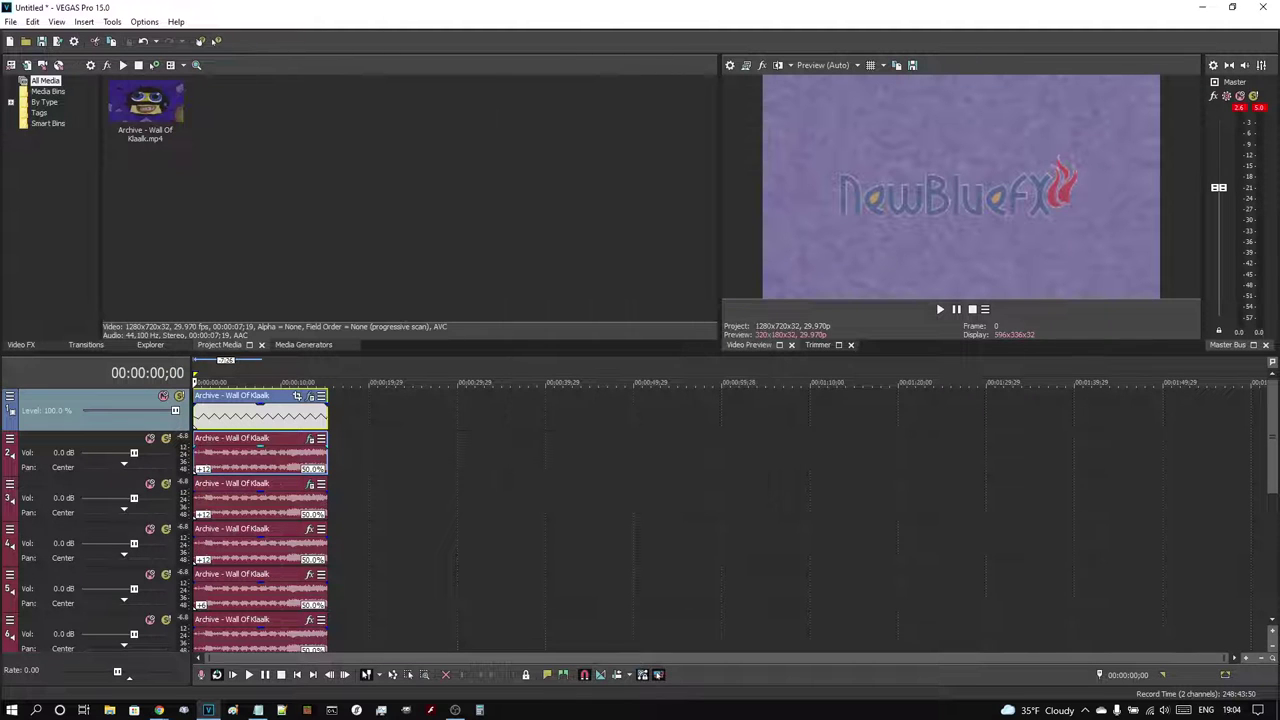
Examine the track 2 audio event's time stretch and pitch properties and its Pitch Shift effect settings
{"action": "right_click", "coordinate": [268, 455]}
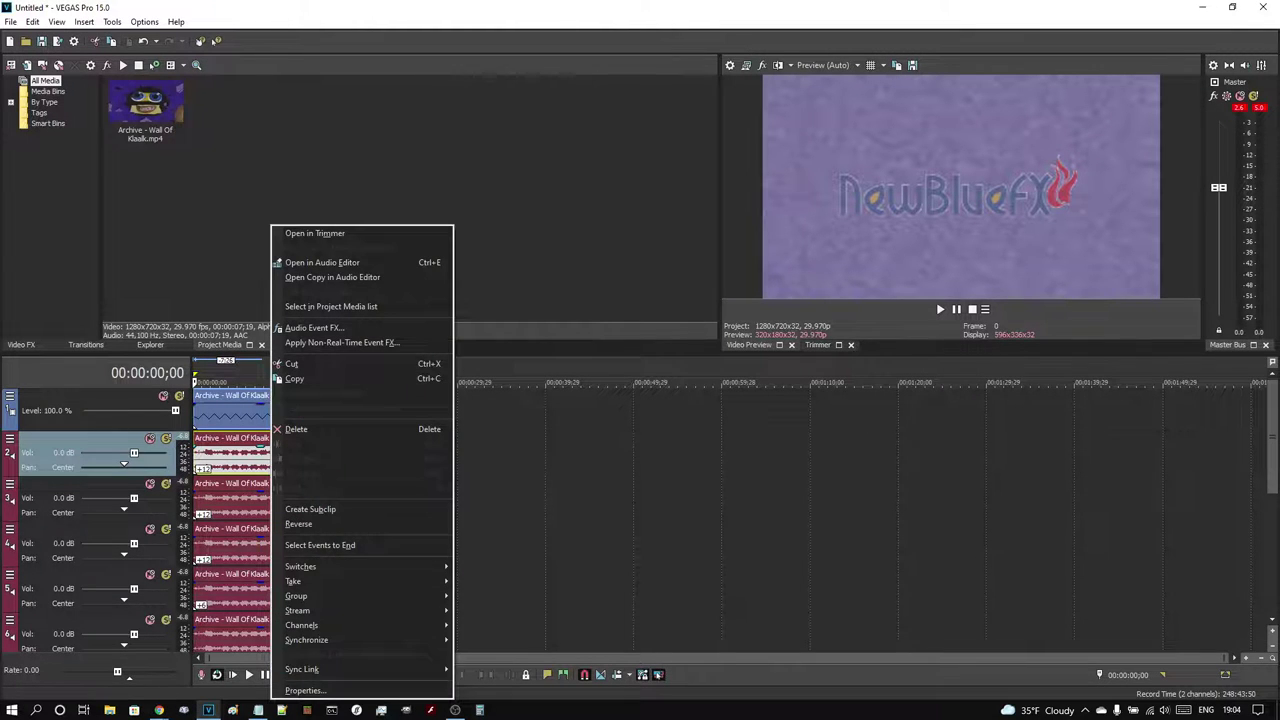
{"action": "left_click", "coordinate": [305, 690]}
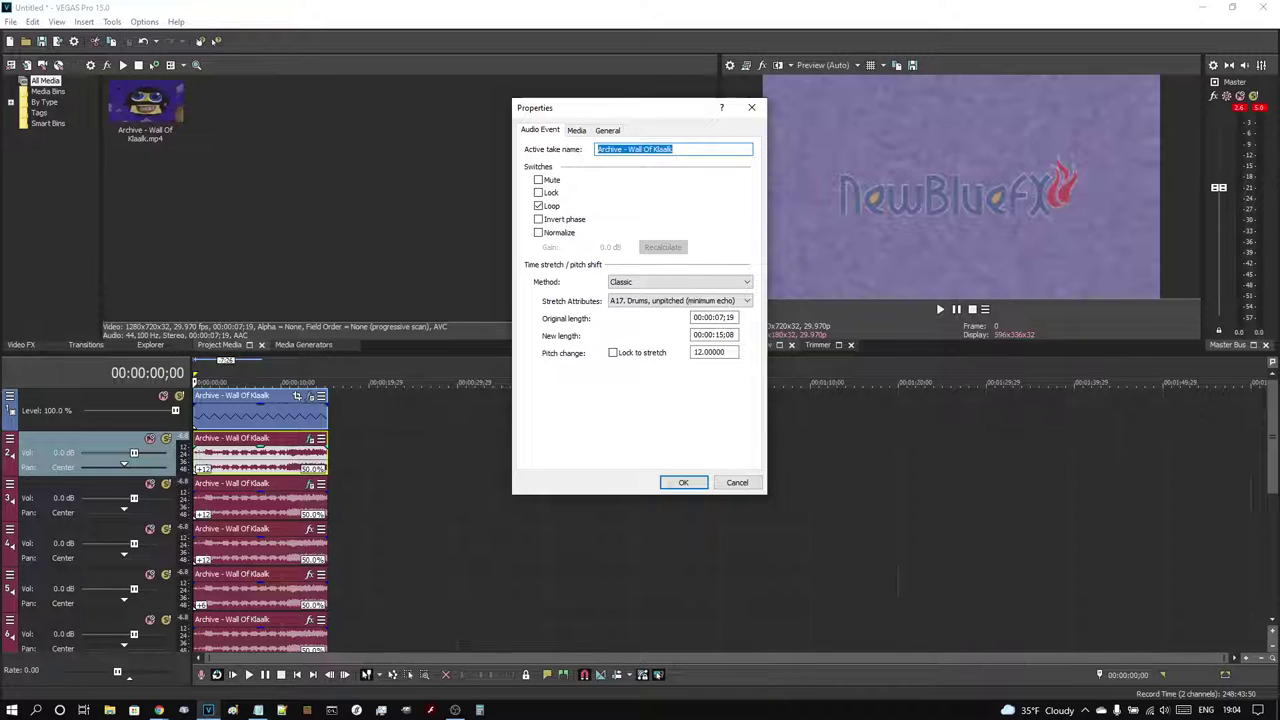
{"action": "key", "text": "Return"}
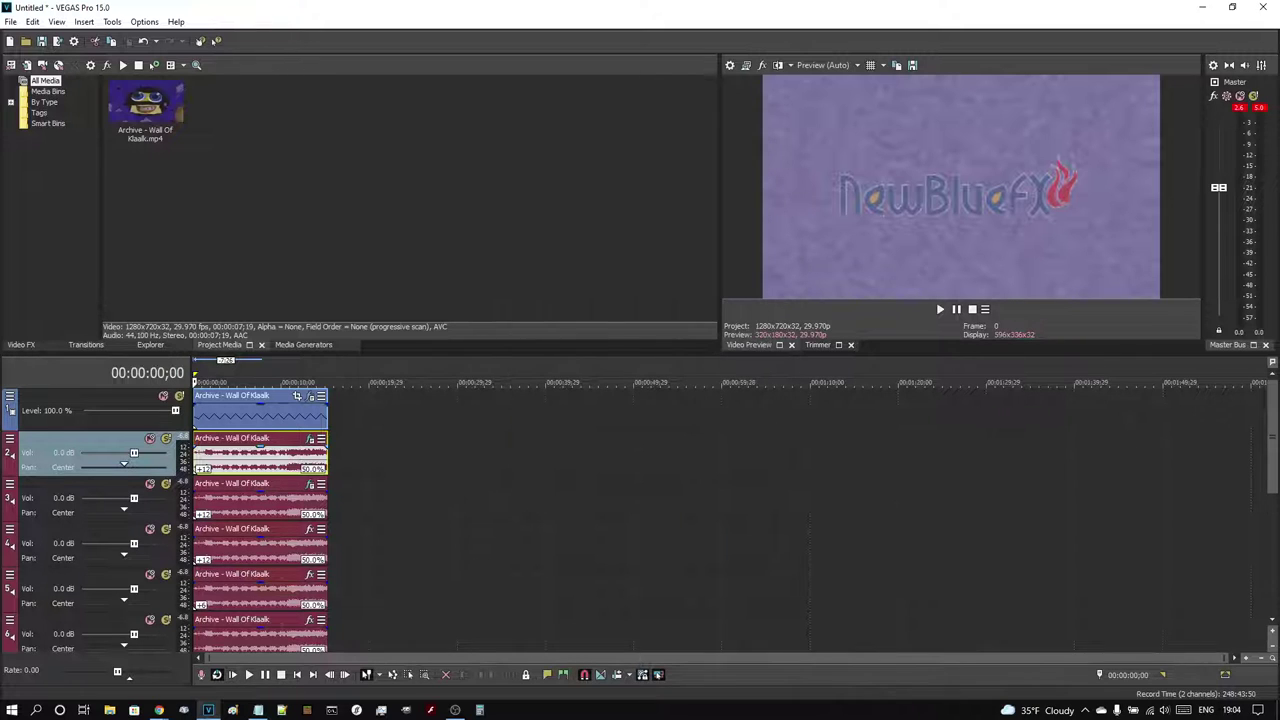
{"action": "left_click", "coordinate": [310, 439]}
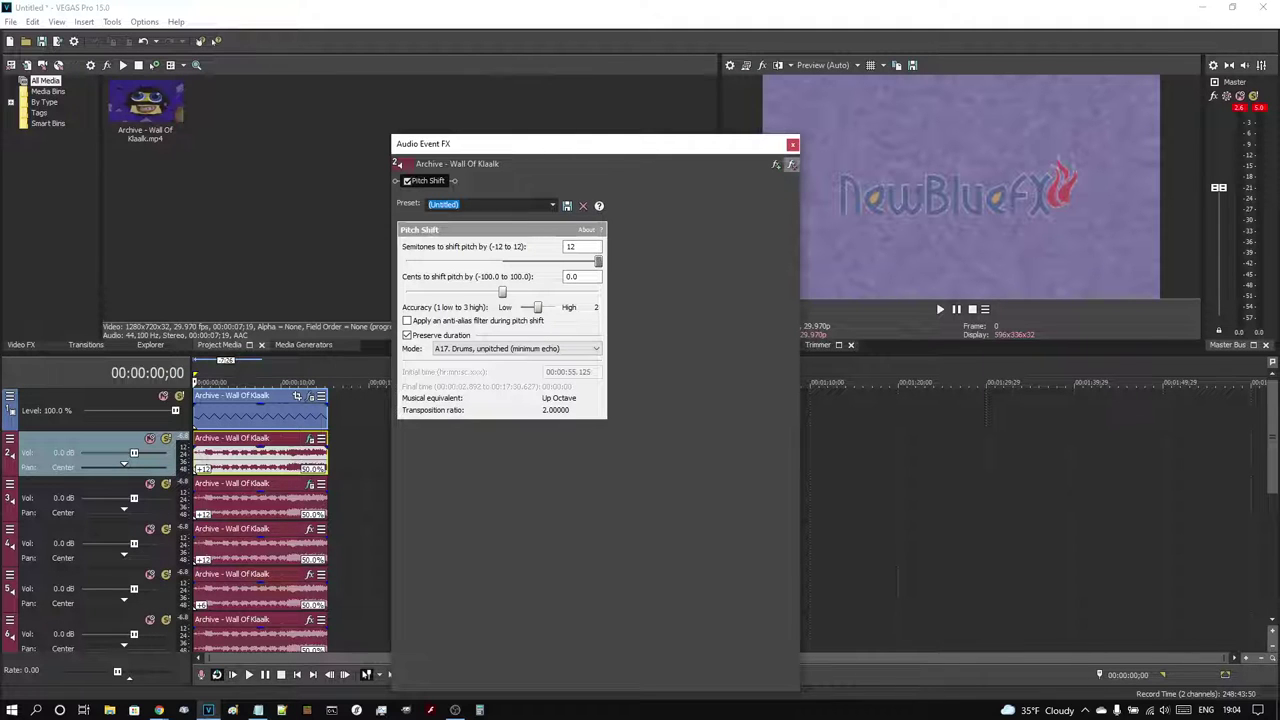
{"action": "left_click", "coordinate": [792, 144]}
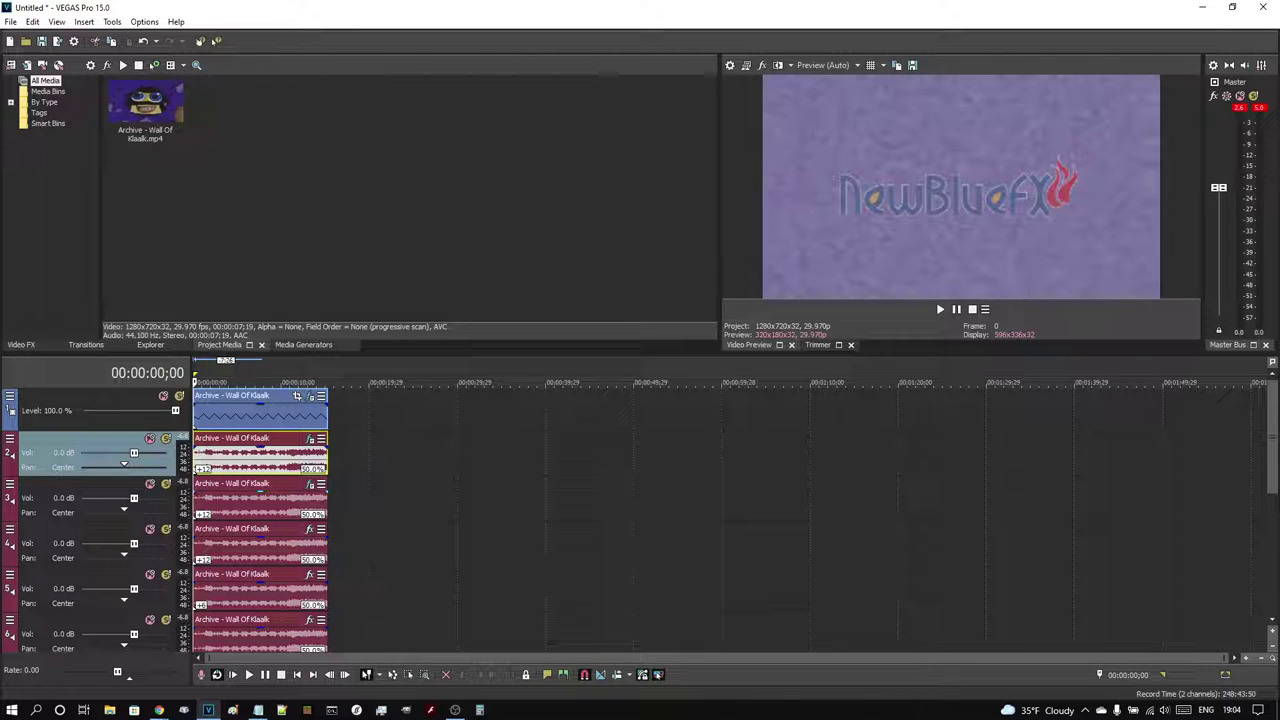
Examine the track 3 audio event's time stretch and pitch properties and its Pitch Shift effect settings
{"action": "right_click", "coordinate": [294, 500]}
{"action": "left_click", "coordinate": [325, 493]}
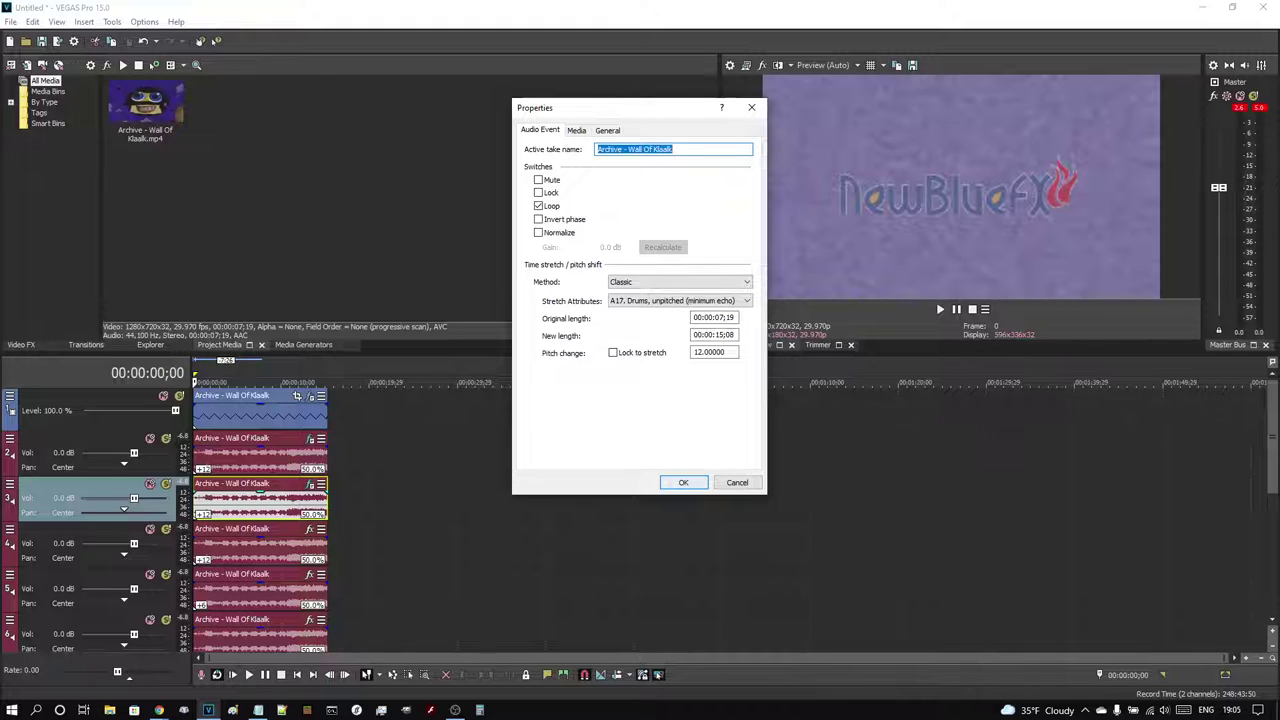
{"action": "key", "text": "Return"}
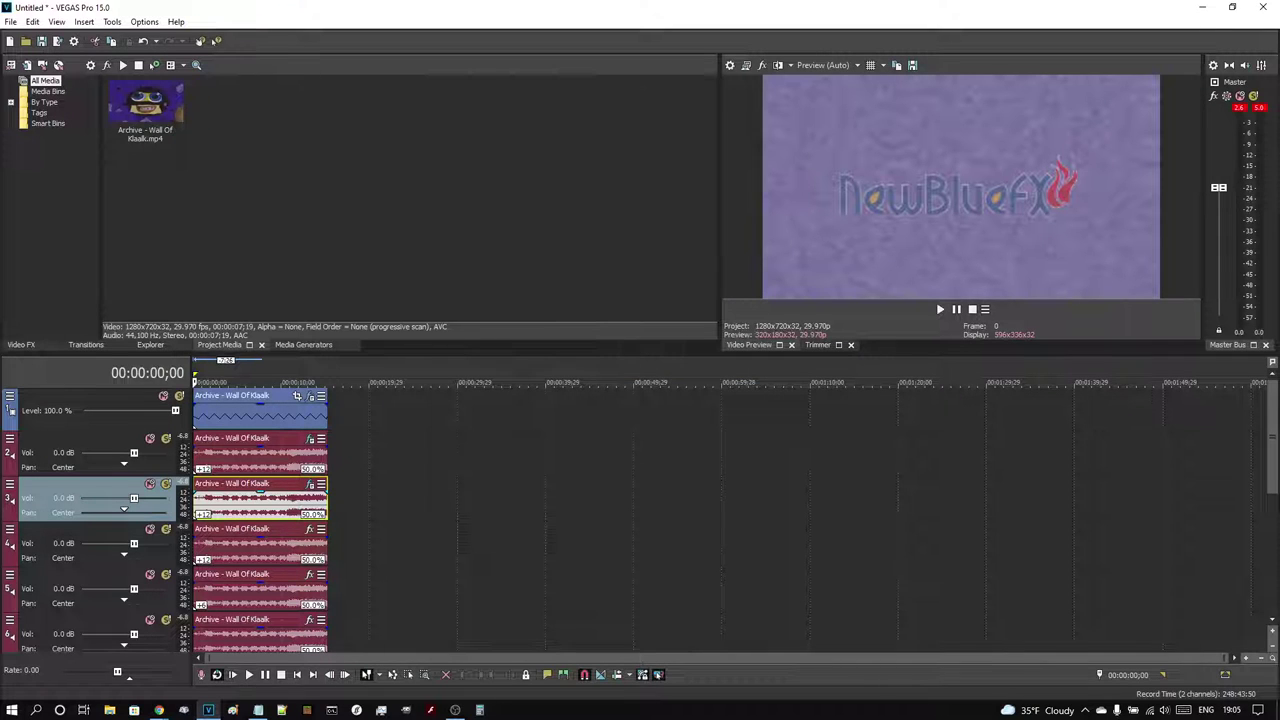
{"action": "left_click", "coordinate": [311, 484]}
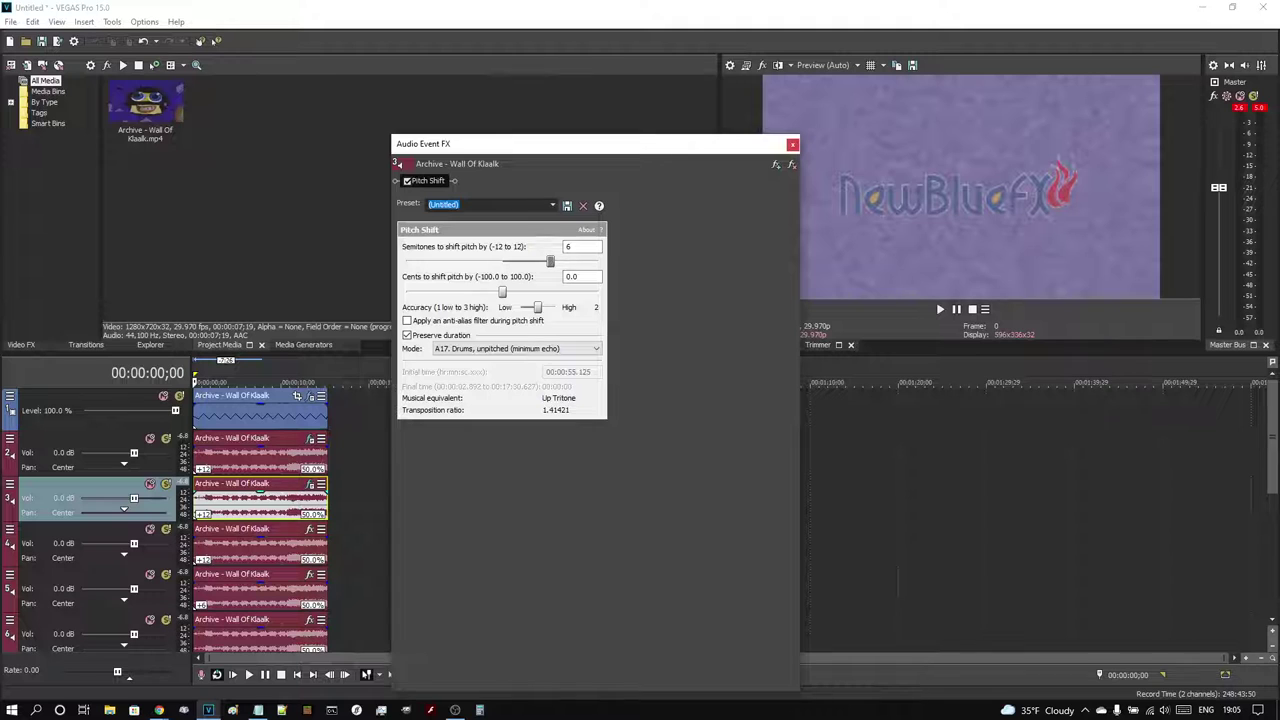
{"action": "left_click", "coordinate": [792, 144]}
Check the time stretch and pitch change properties of the audio events on tracks 4 and 5
{"action": "right_click", "coordinate": [289, 543]}
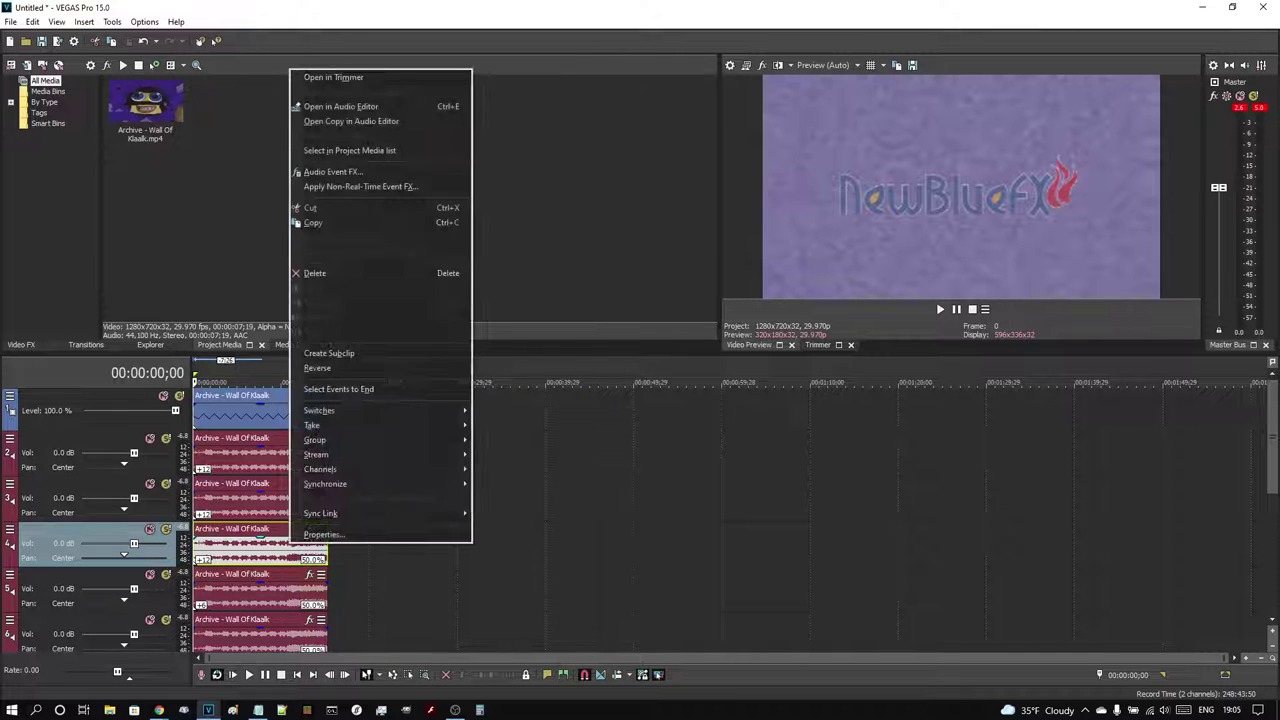
{"action": "left_click", "coordinate": [323, 534]}
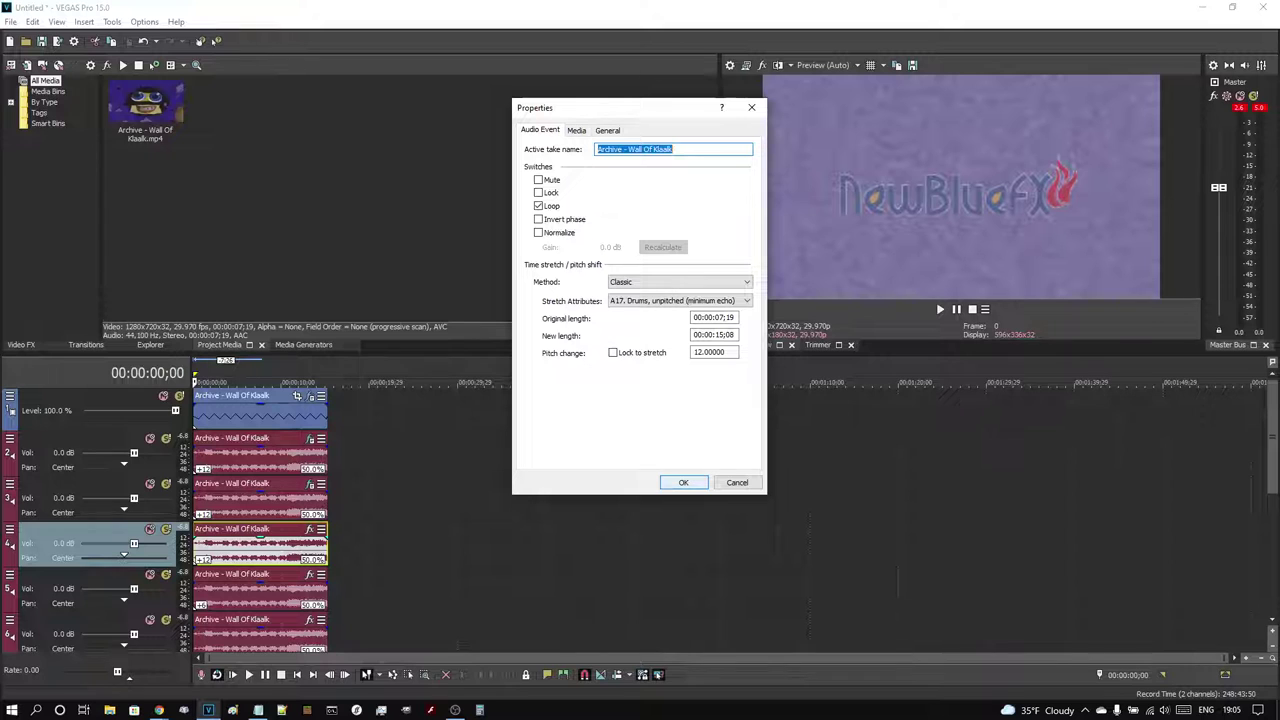
{"action": "left_click", "coordinate": [683, 482]}
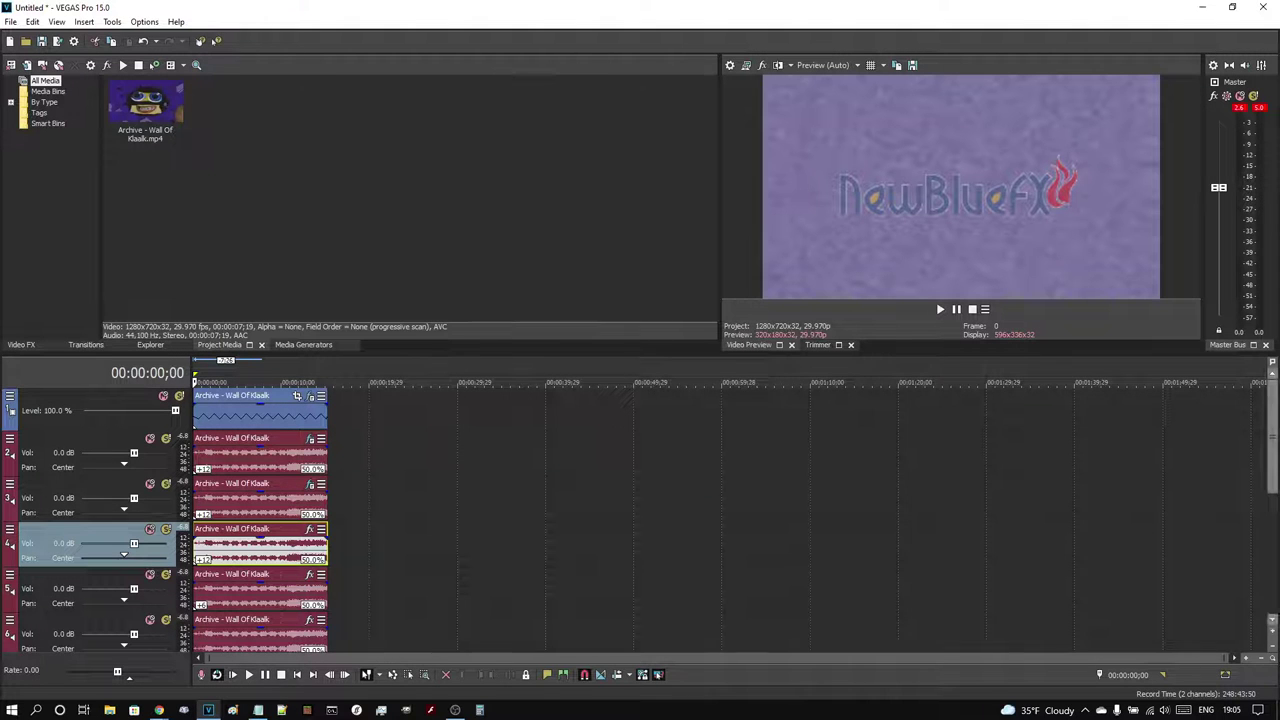
{"action": "scroll", "coordinate": [160, 520], "scroll_direction": "down", "scroll_amount": 4}
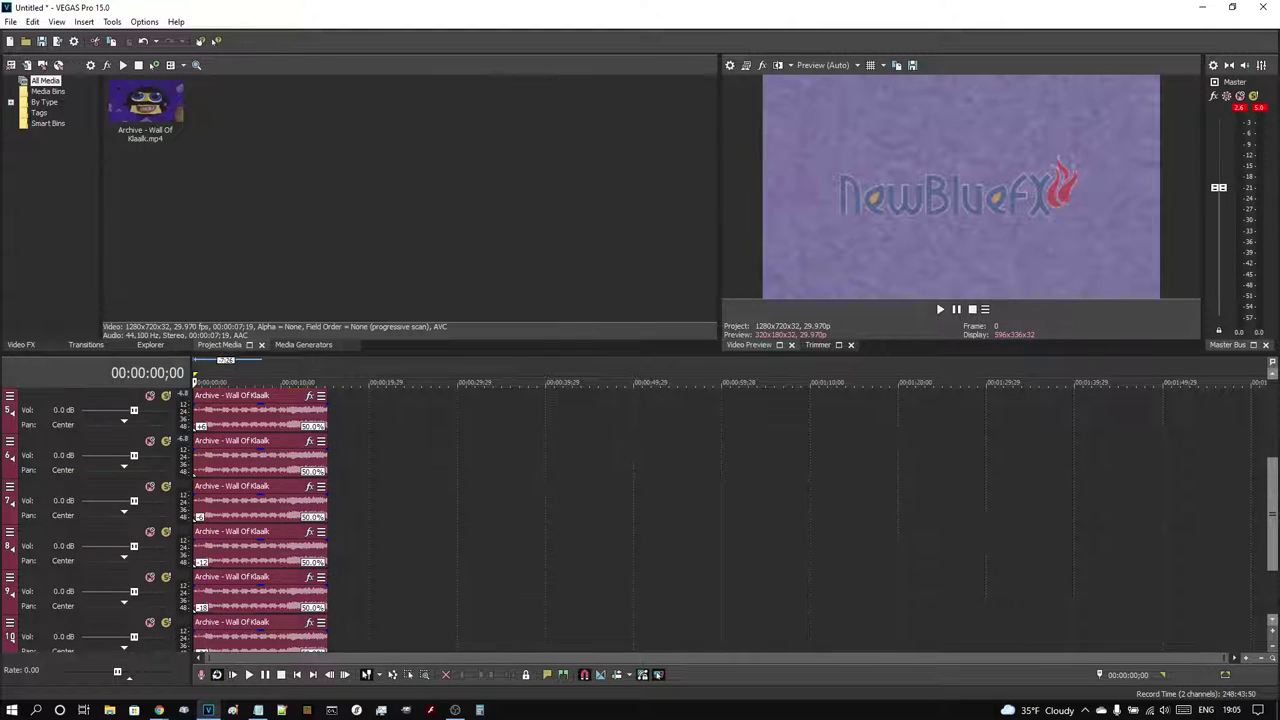
{"action": "right_click", "coordinate": [279, 410]}
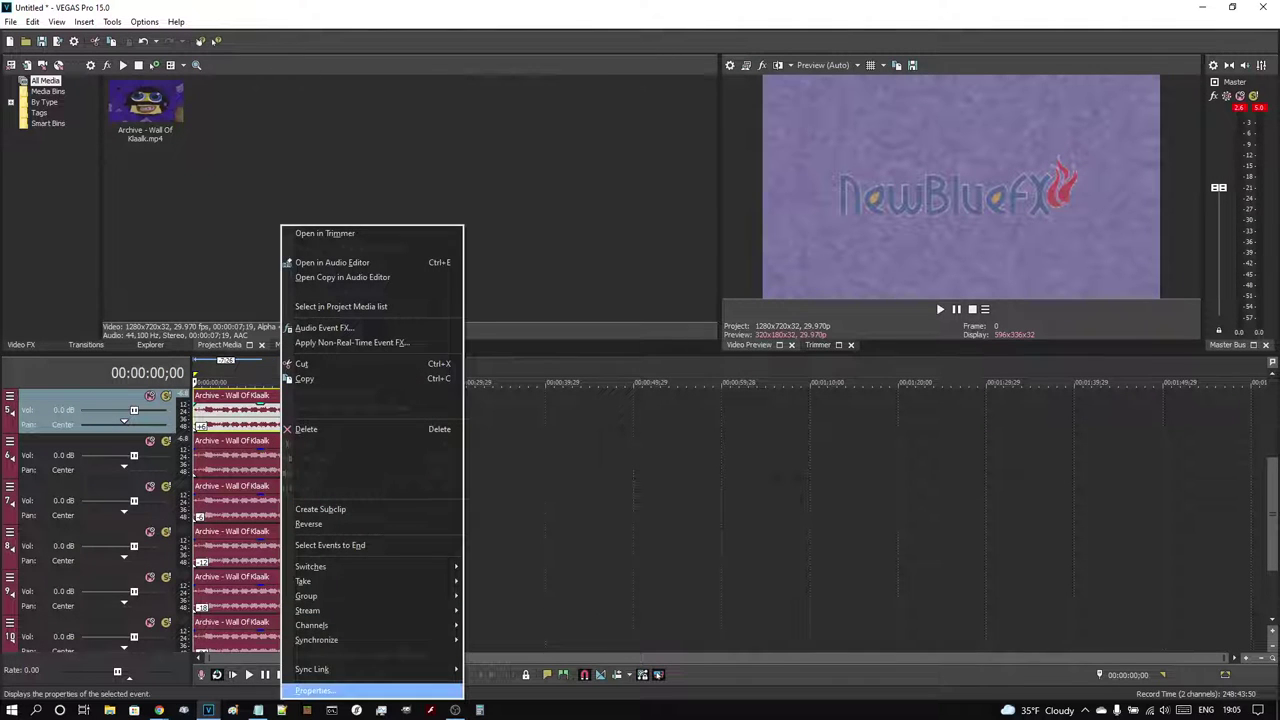
{"action": "left_click", "coordinate": [314, 690]}
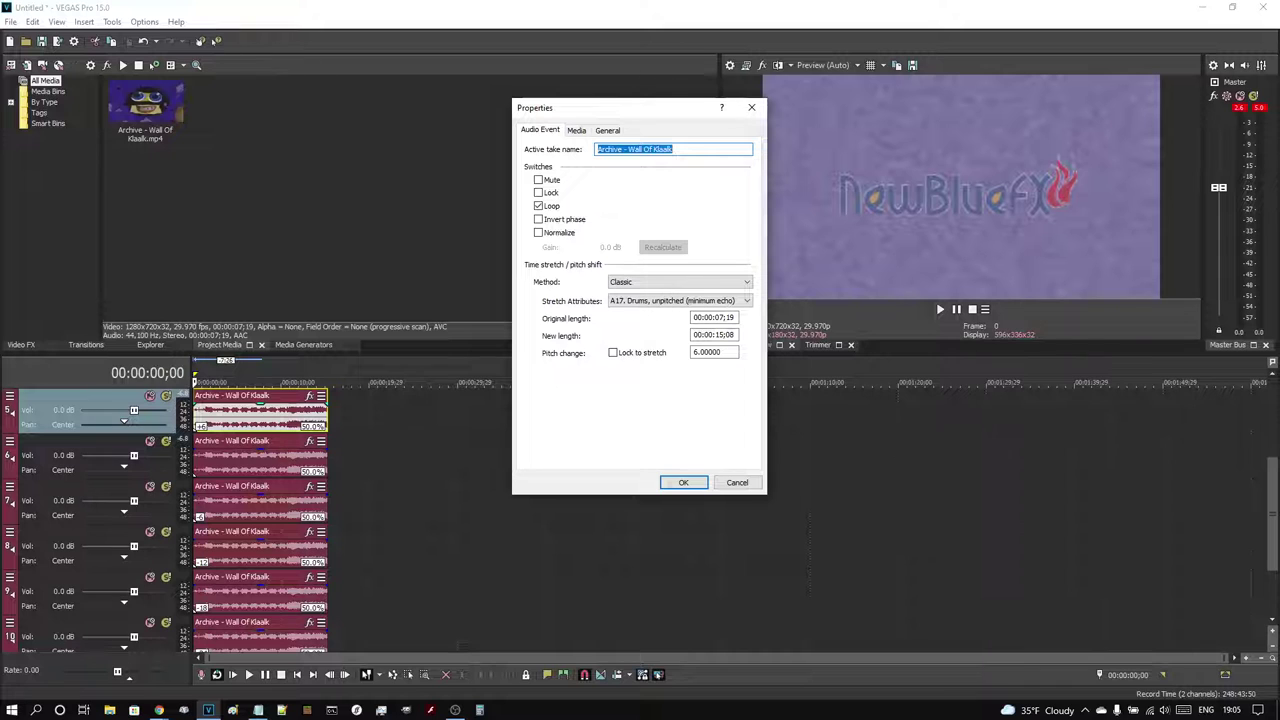
{"action": "key", "text": "Return"}
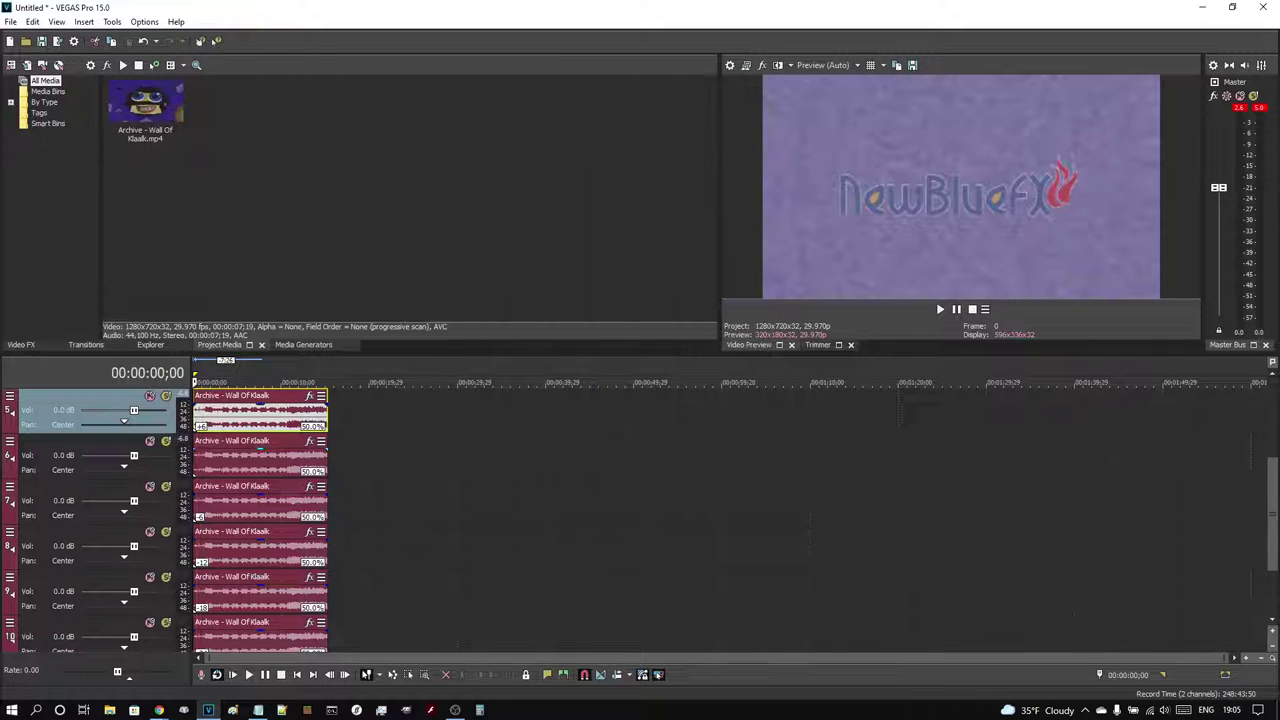
Check the time stretch and pitch change properties of the audio events on tracks 6 and 7
{"action": "right_click", "coordinate": [289, 458]}
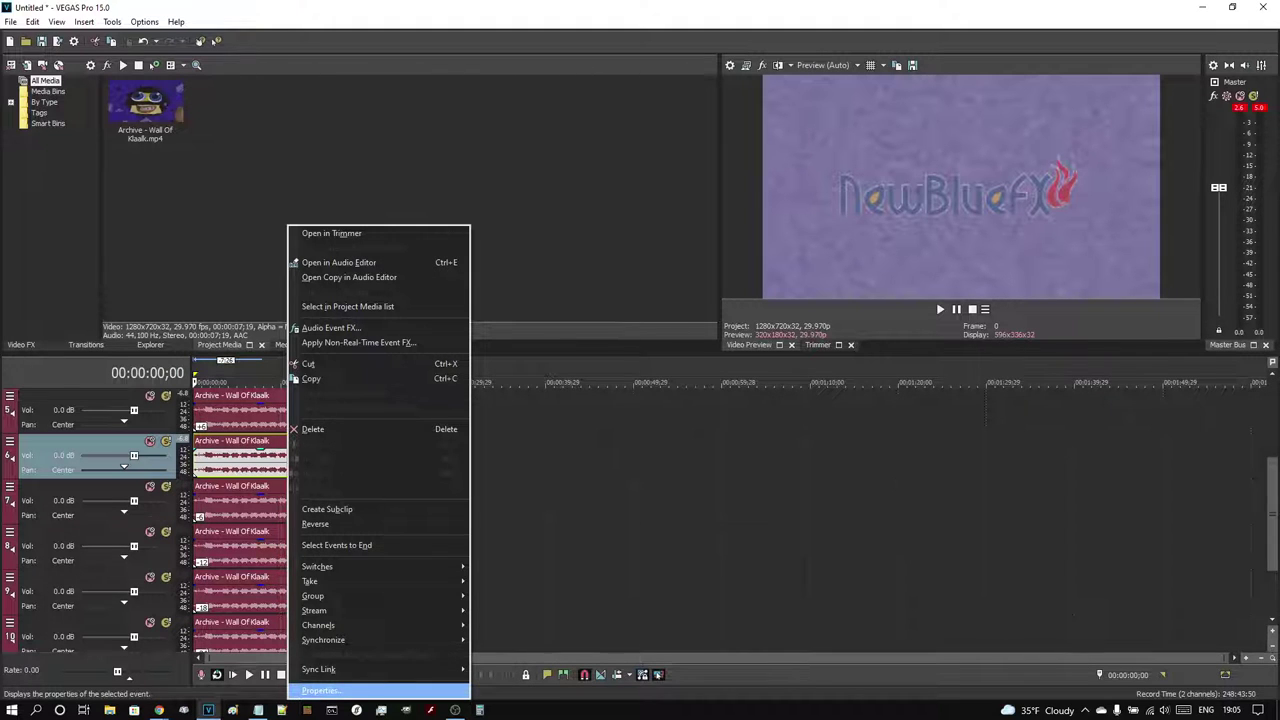
{"action": "left_click", "coordinate": [322, 690]}
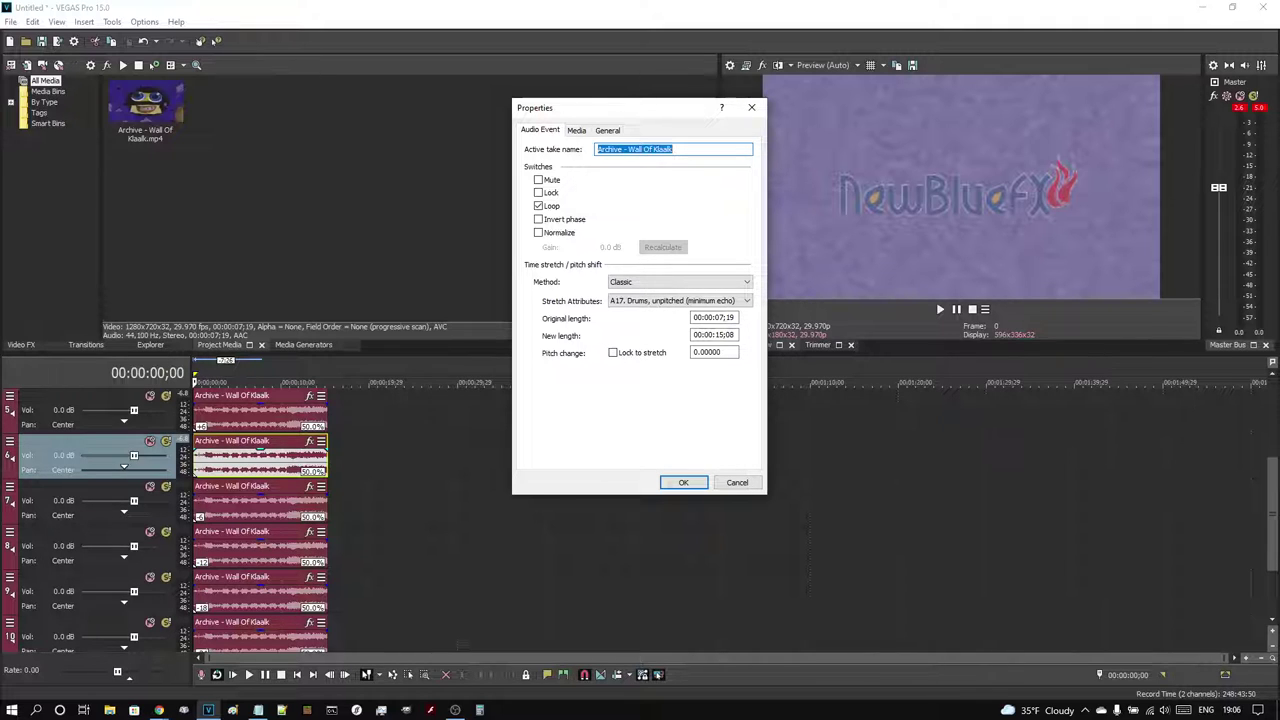
{"action": "left_click", "coordinate": [684, 483]}
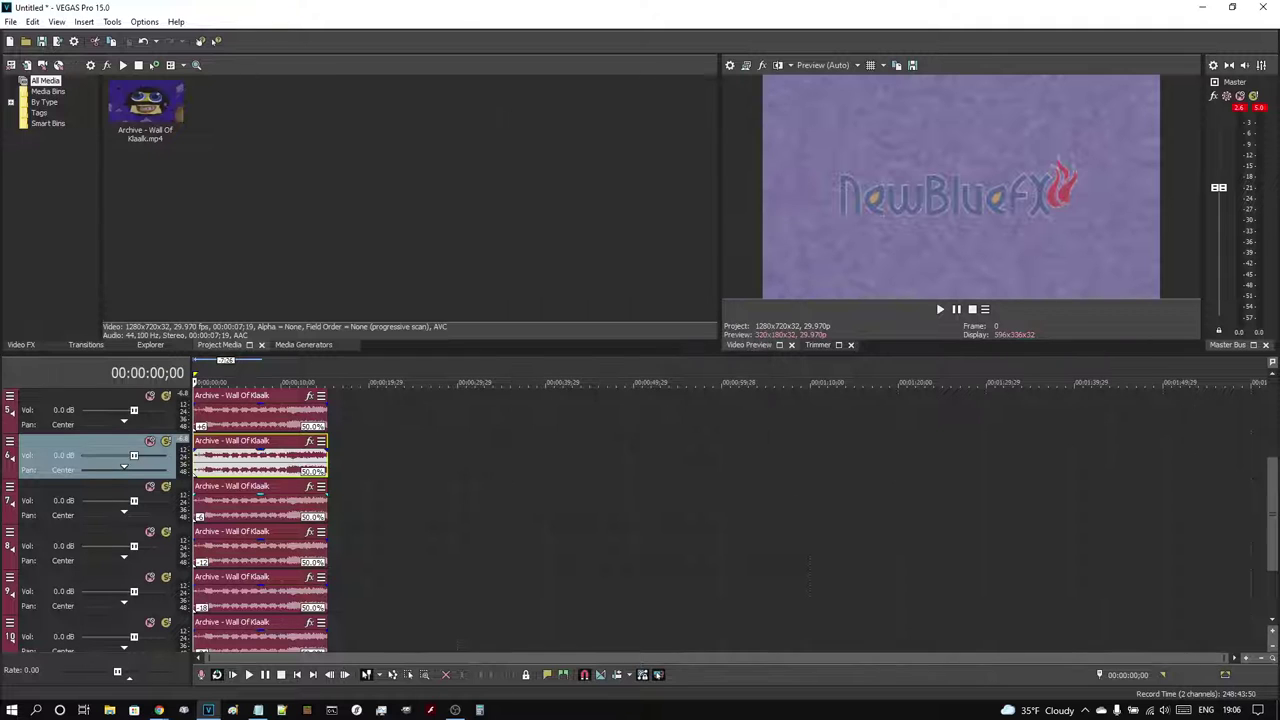
{"action": "right_click", "coordinate": [281, 500]}
{"action": "left_click", "coordinate": [300, 493]}
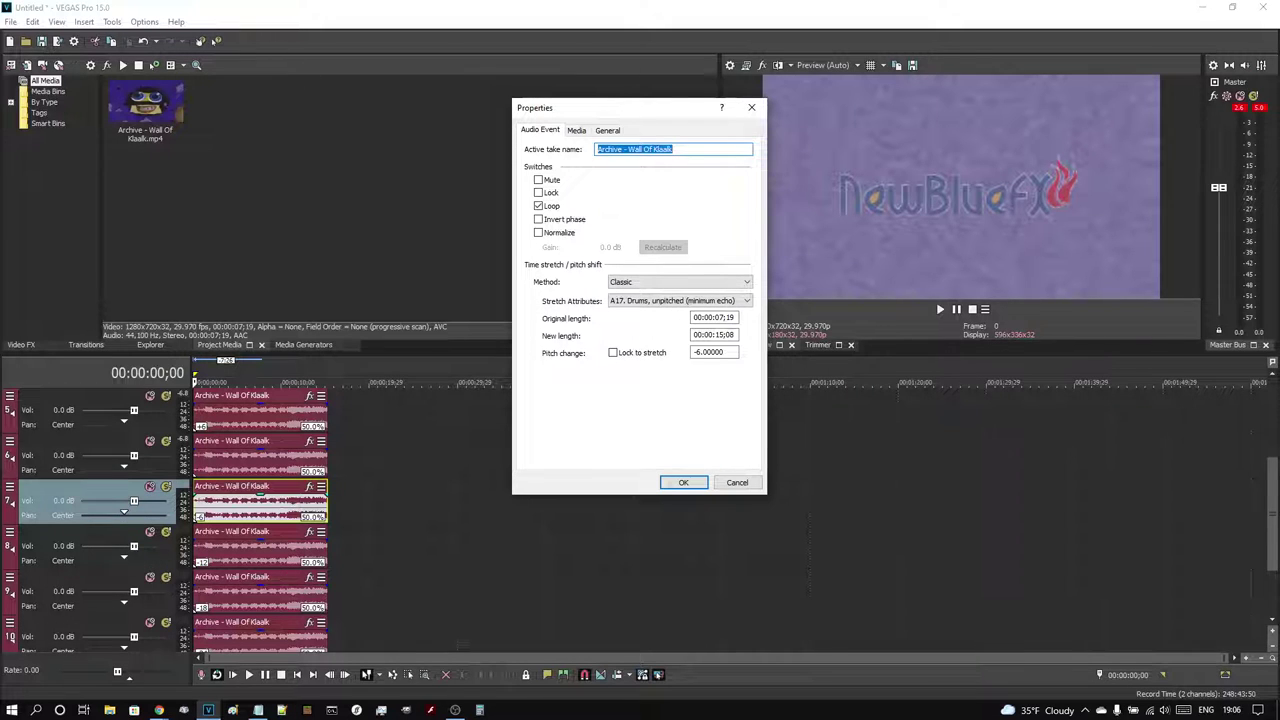
{"action": "left_click", "coordinate": [683, 482]}
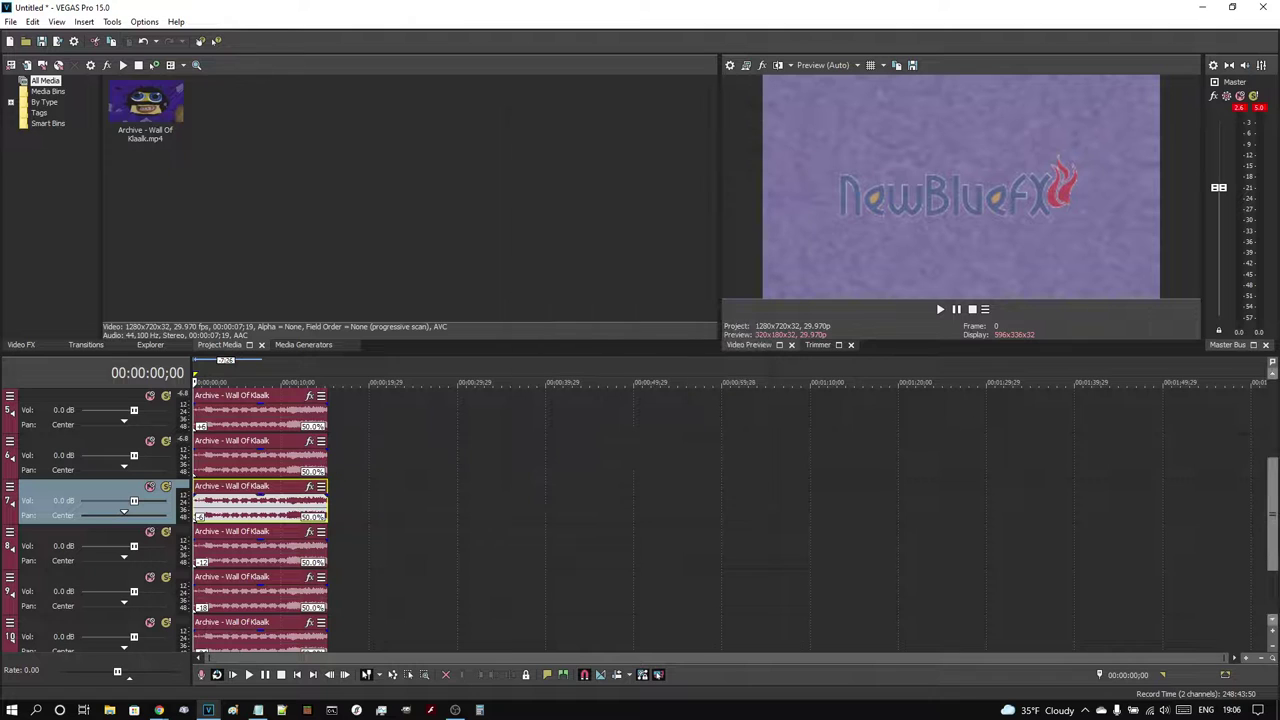
Check the time stretch and pitch change properties of the audio events on tracks 8 and 9
{"action": "scroll", "coordinate": [700, 500], "scroll_direction": "down", "scroll_amount": 1}
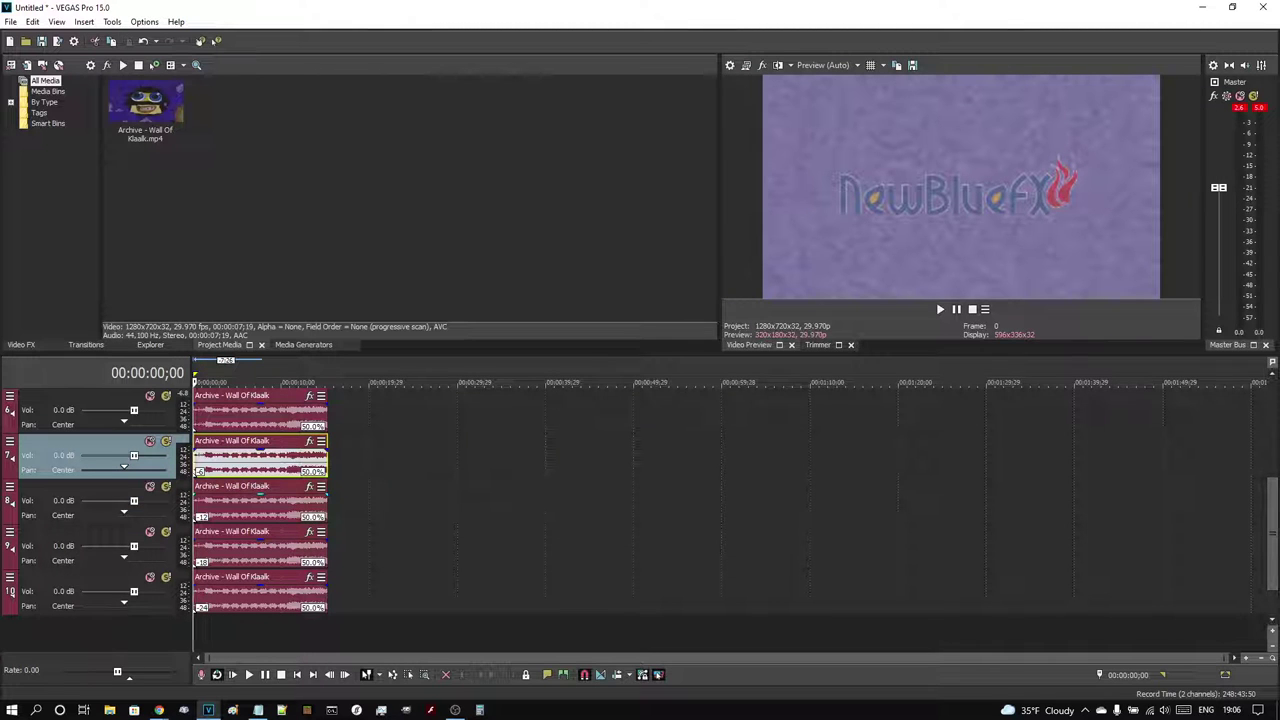
{"action": "right_click", "coordinate": [281, 506]}
{"action": "left_click", "coordinate": [315, 498]}
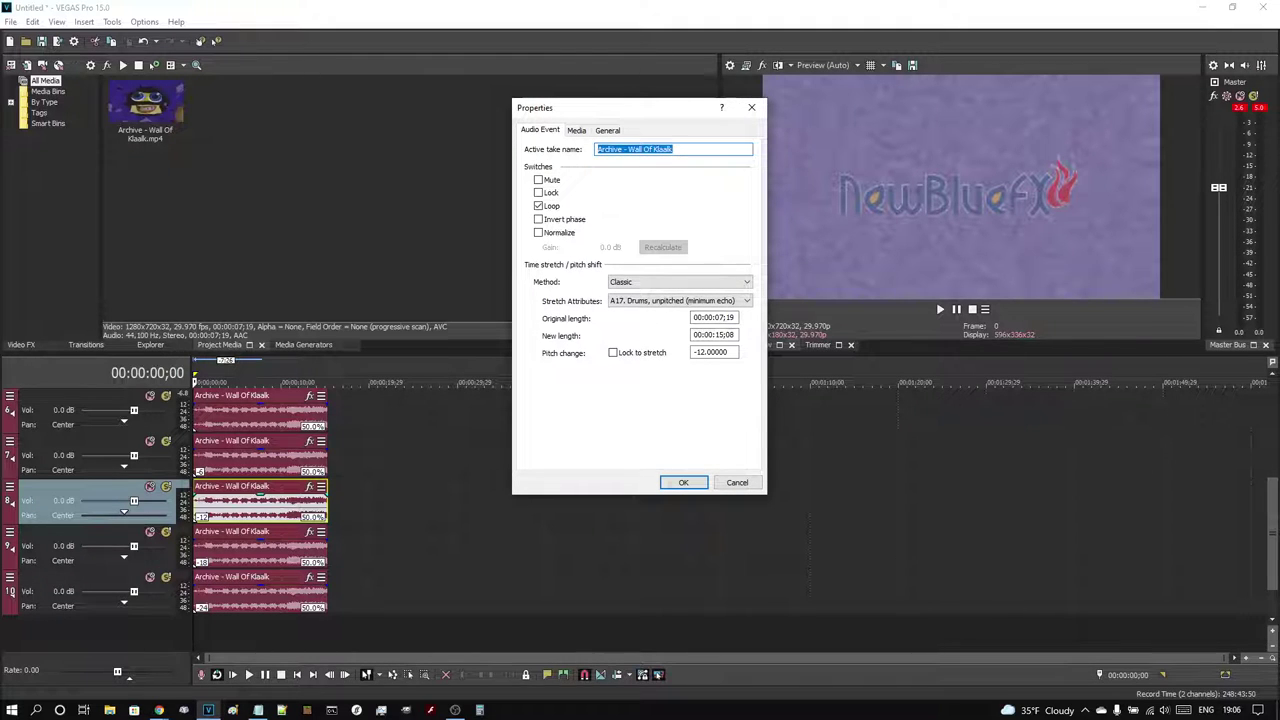
{"action": "left_click", "coordinate": [683, 482]}
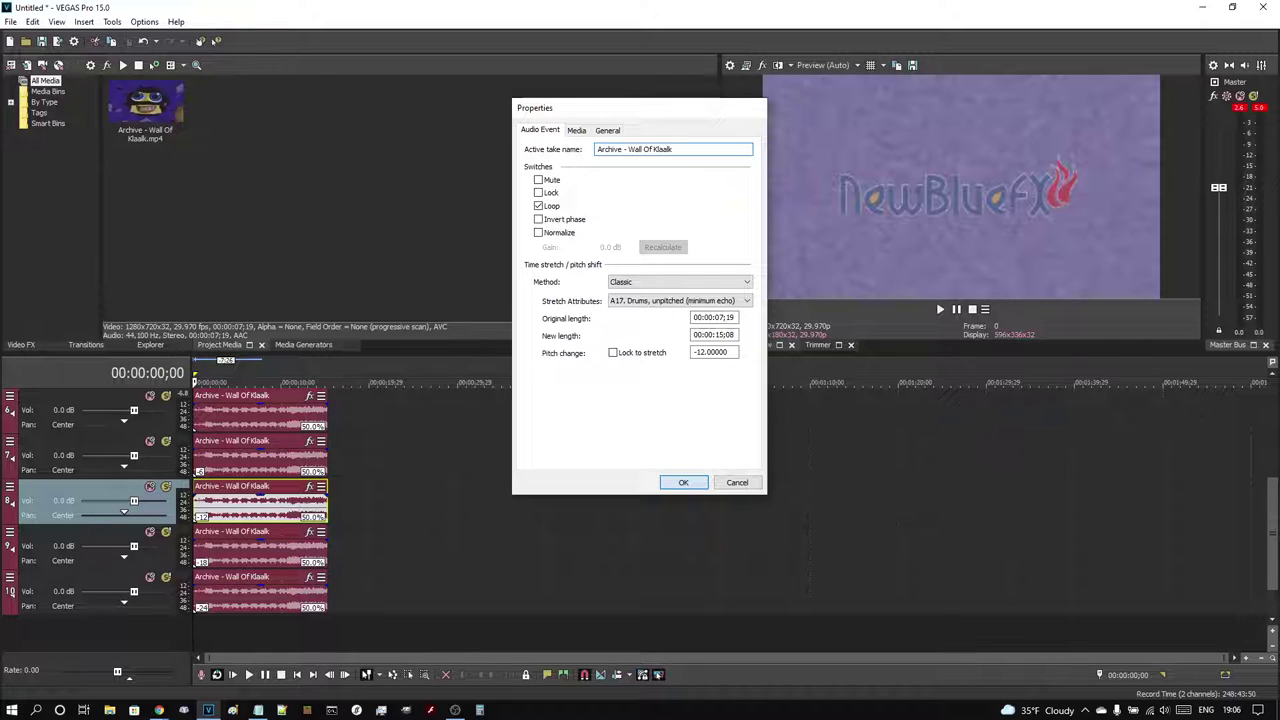
{"action": "right_click", "coordinate": [258, 548]}
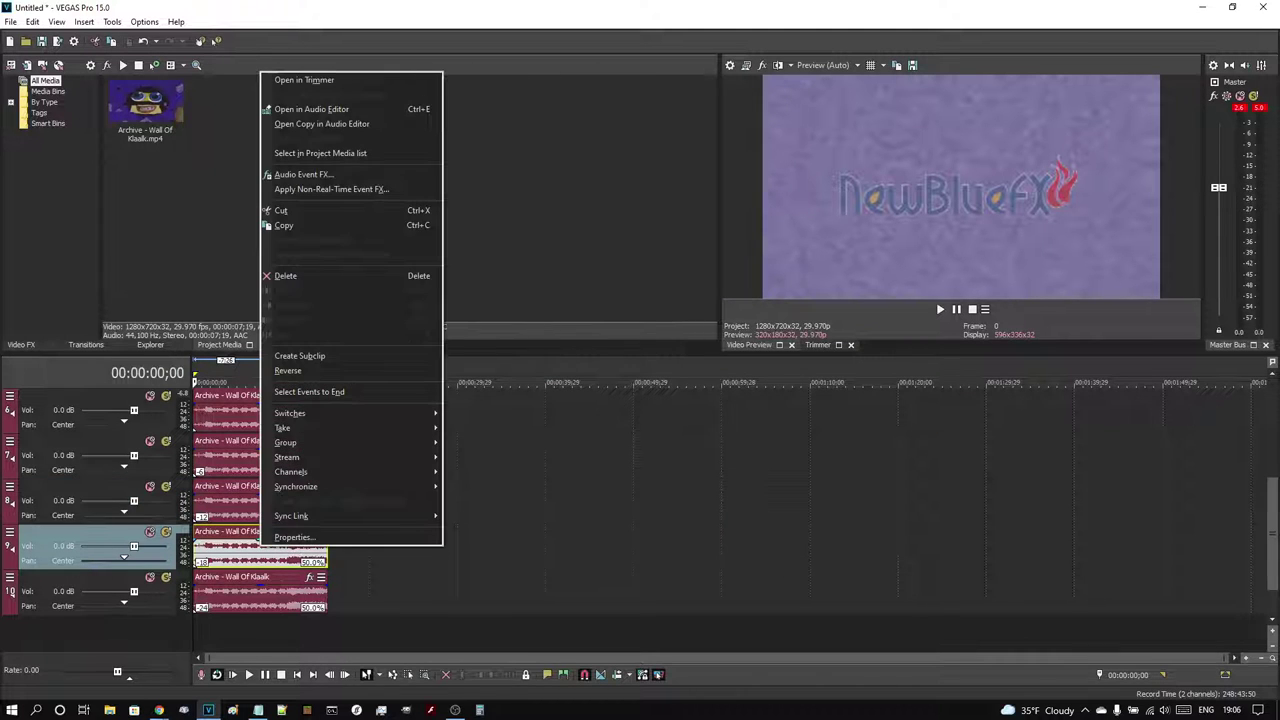
{"action": "left_click", "coordinate": [340, 537]}
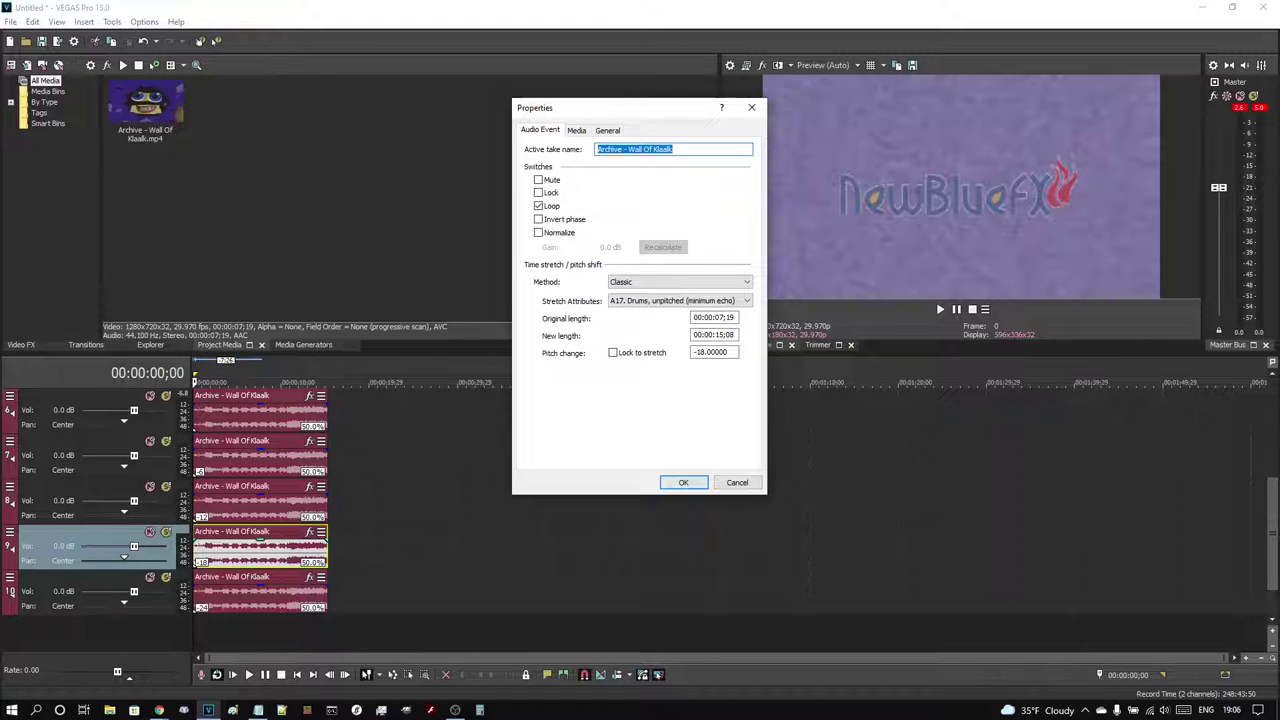
Check the time stretch and pitch change properties of the audio event on track 10
{"action": "left_click", "coordinate": [683, 482]}
{"action": "right_click", "coordinate": [252, 594]}
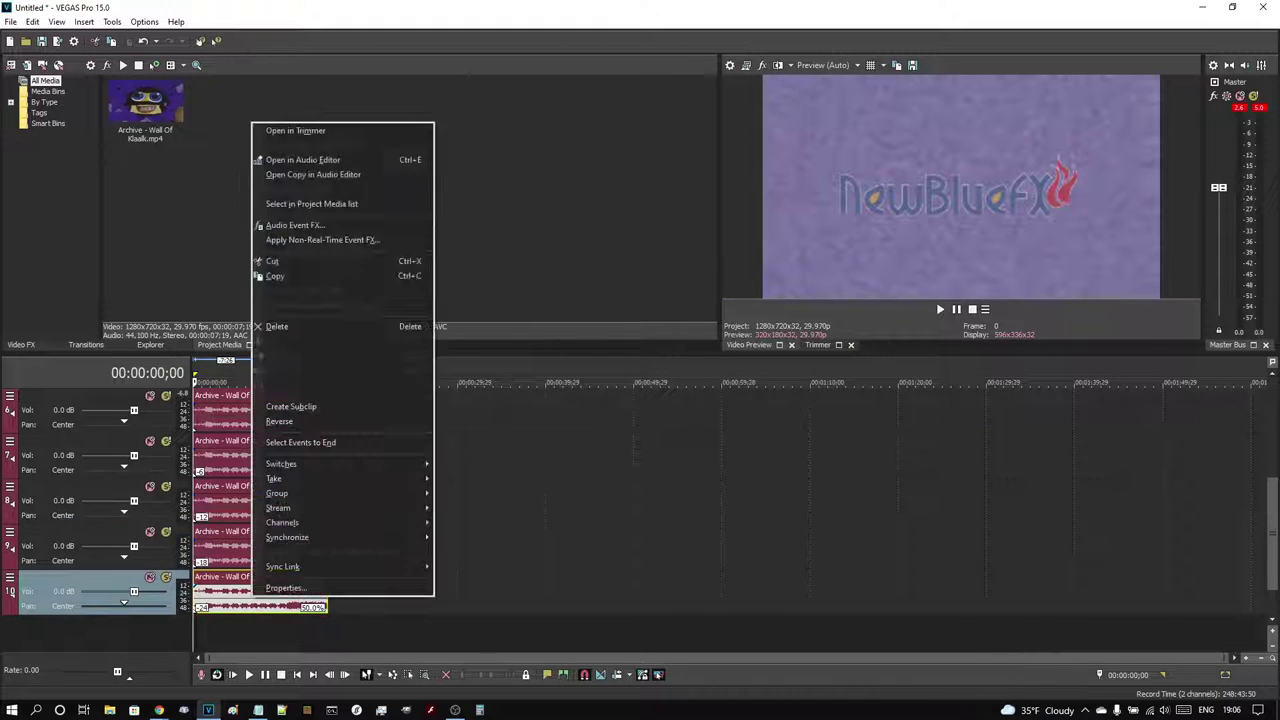
{"action": "left_click", "coordinate": [285, 588]}
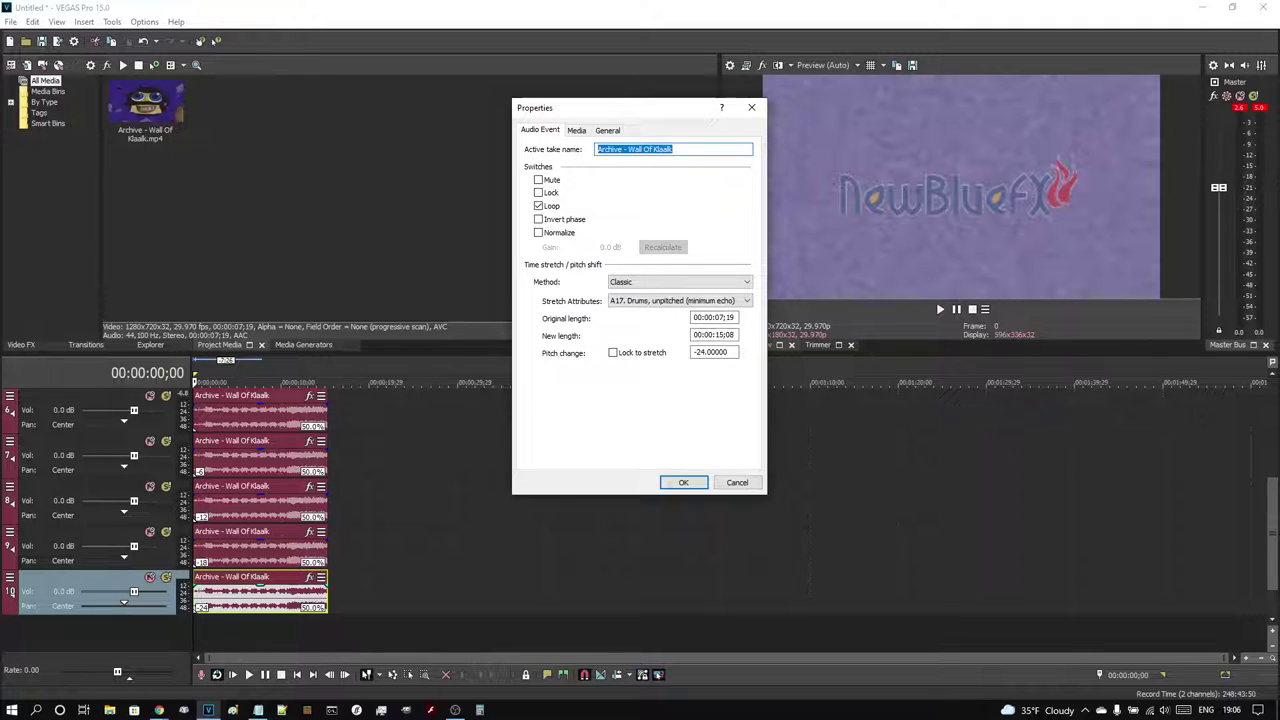
{"action": "key", "text": "Return"}
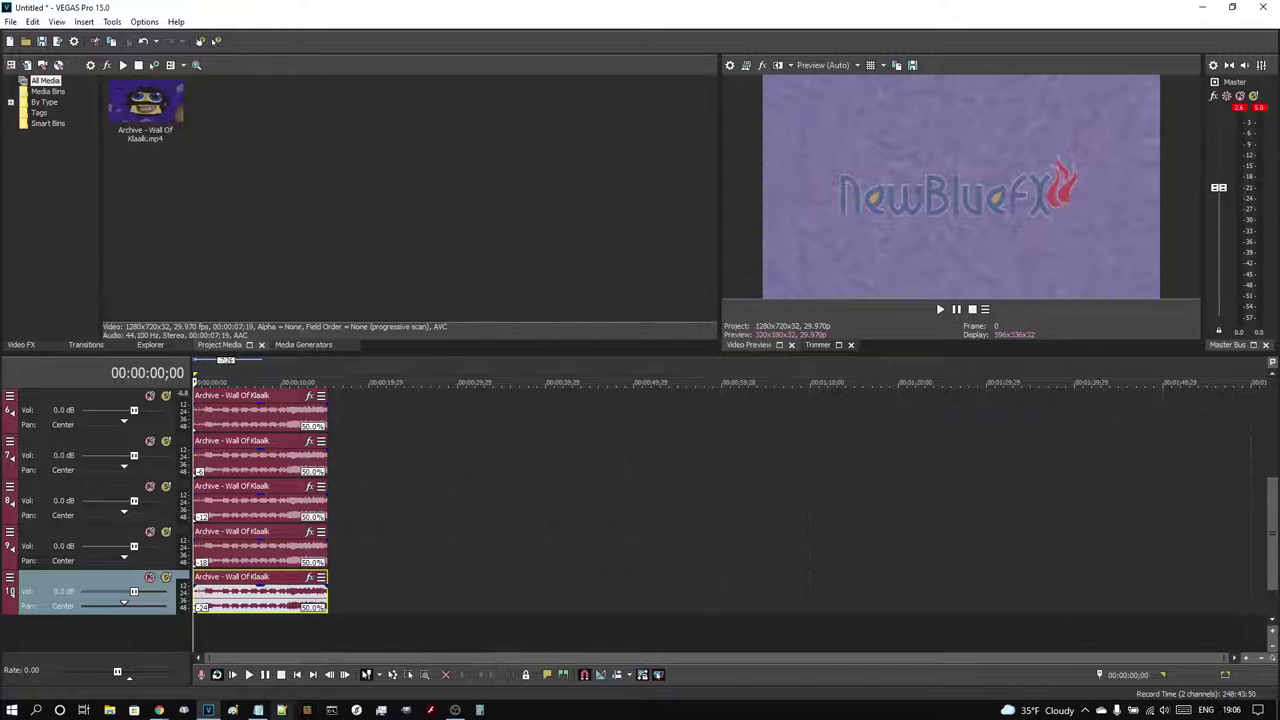
Switch to Notepad to show the note about using Pitch Shift on two audio tracks, and play the finished effect from the start in VEGAS Pro
{"action": "key", "text": "alt+Tab"}
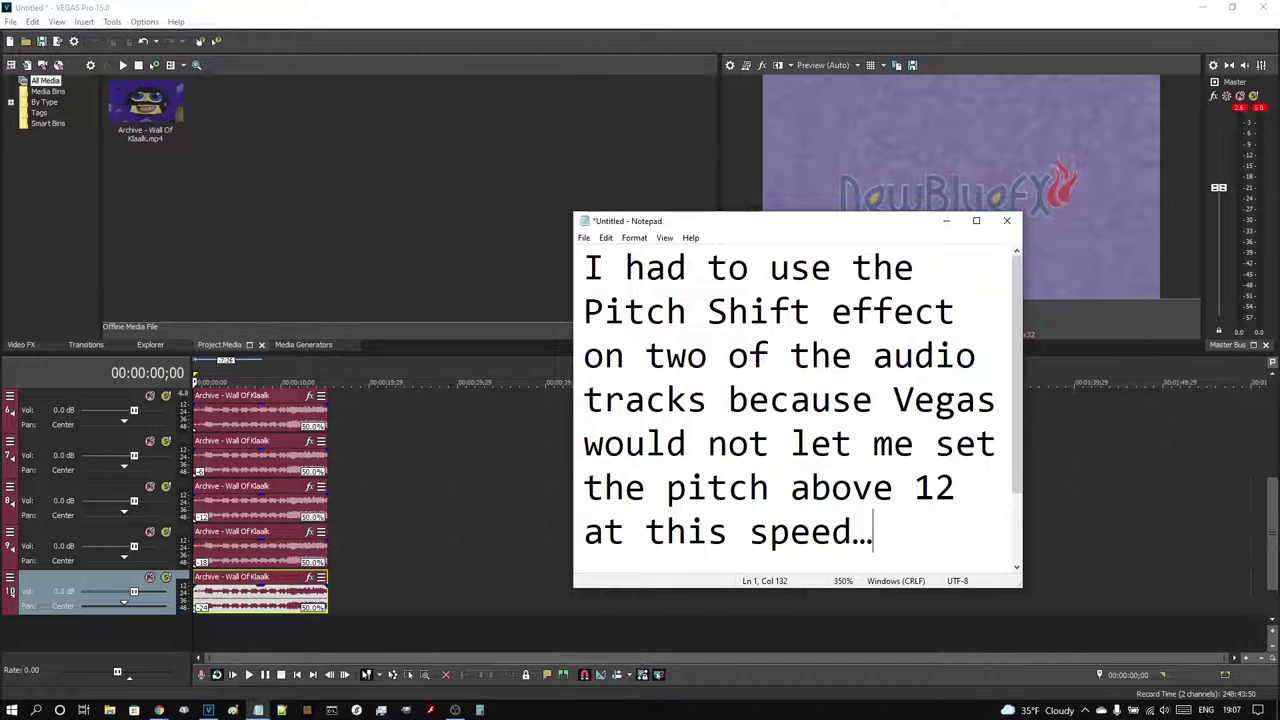
{"action": "left_click", "coordinate": [946, 220]}
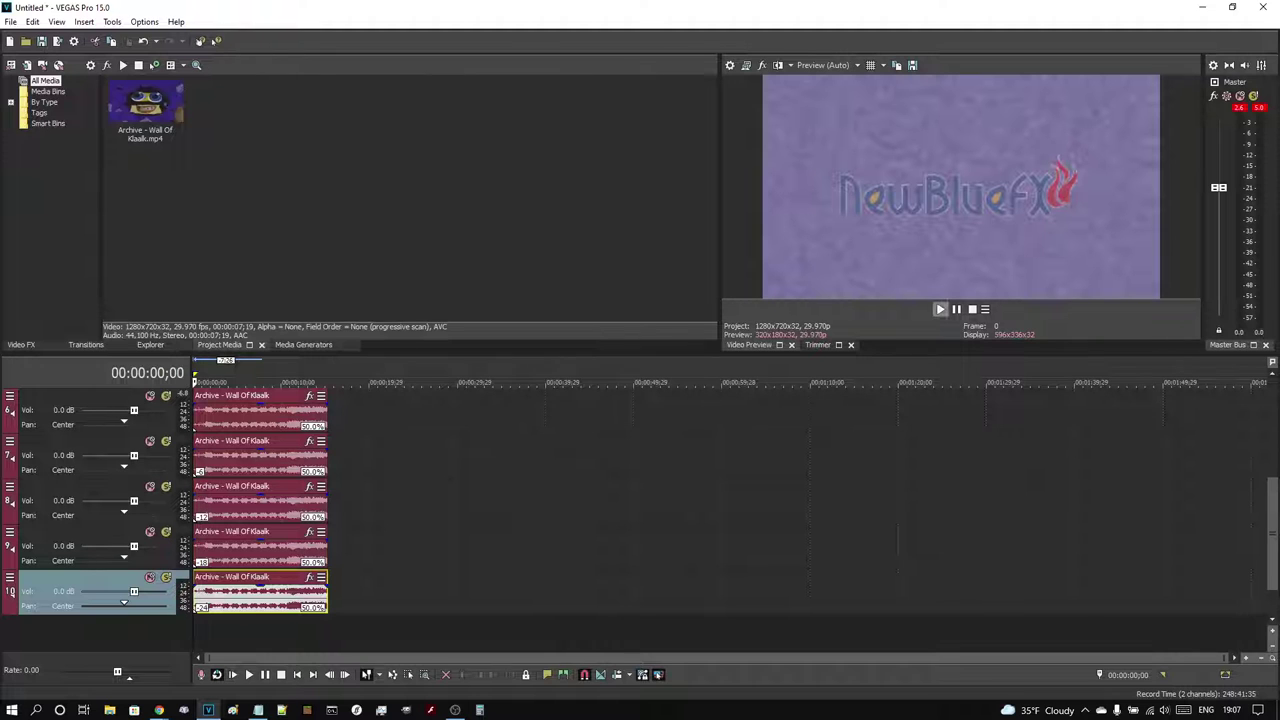
{"action": "left_click", "coordinate": [940, 309]}
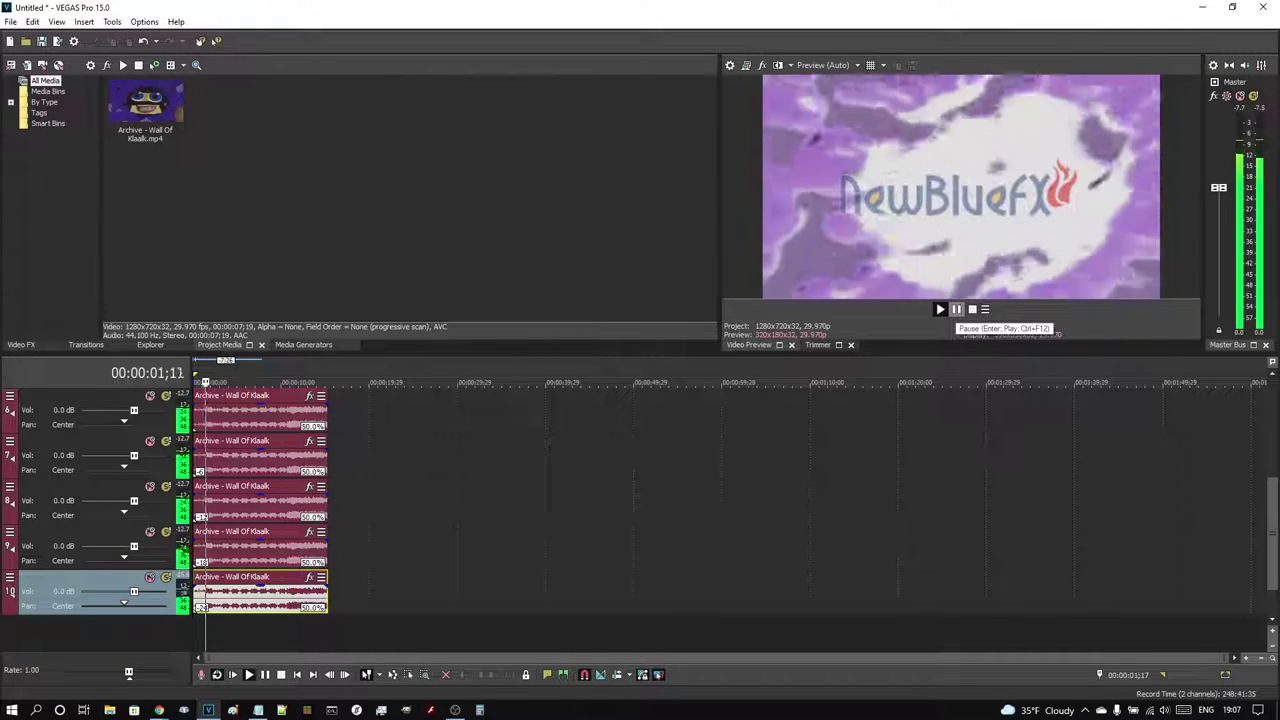